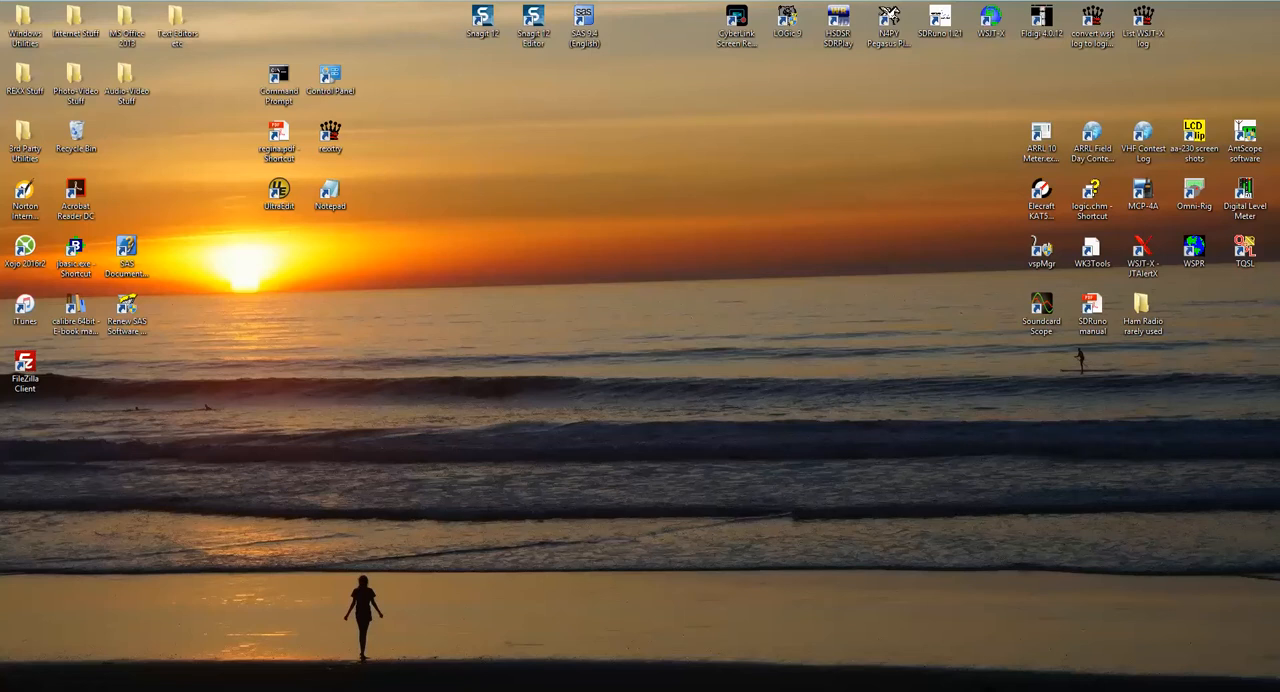
Step: Bring up the VSP Manager window and place it in the upper middle of the desktop
{"action": "left_click", "coordinate": [280, 690]}
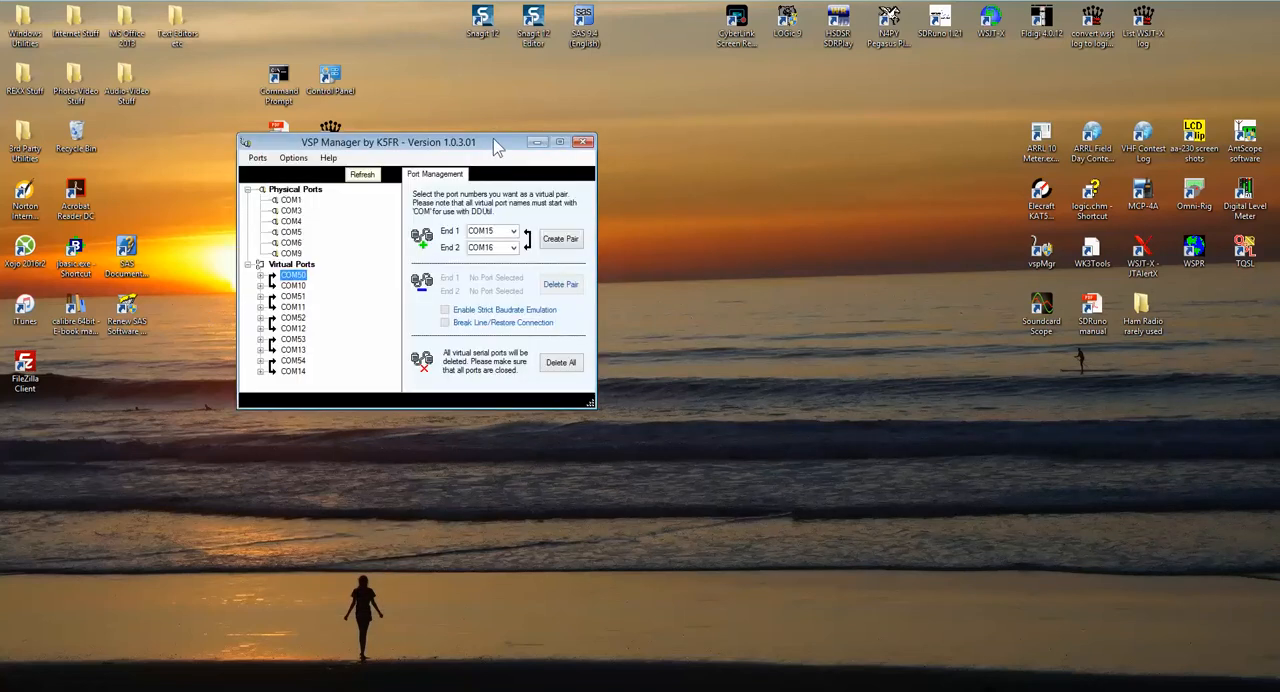
{"action": "left_click_drag", "start_coordinate": [505, 147], "coordinate": [630, 101]}
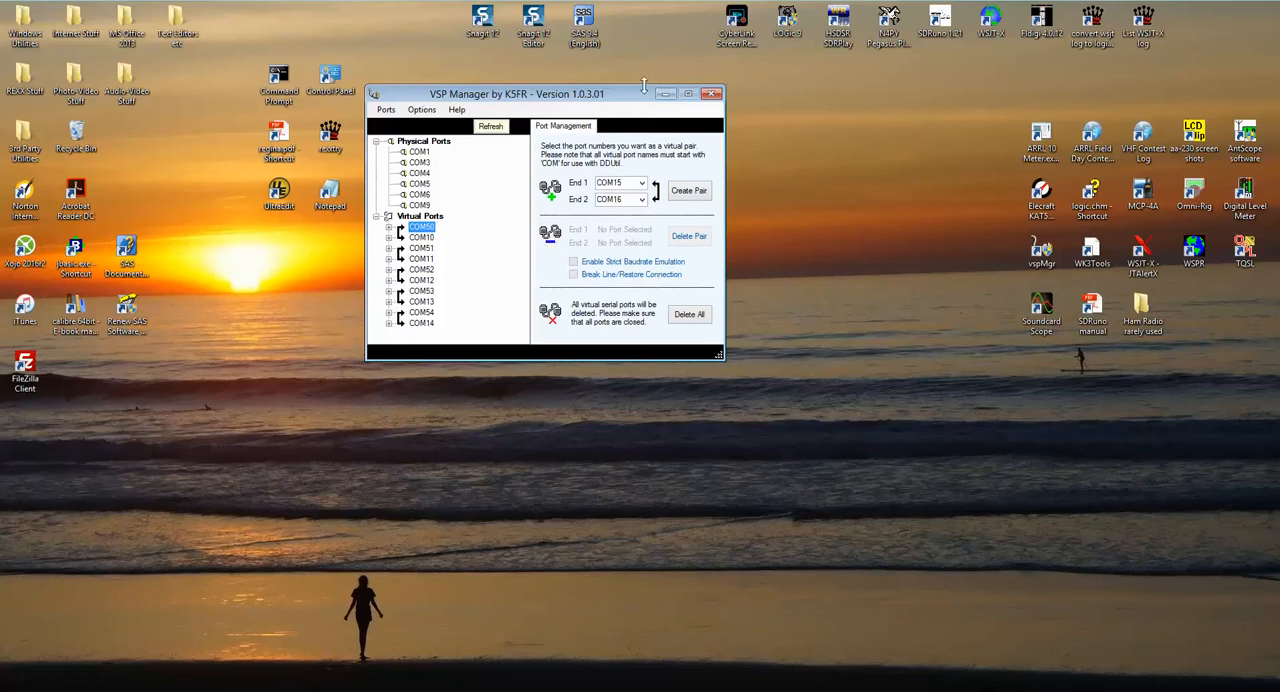
{"action": "left_click_drag", "start_coordinate": [646, 103], "coordinate": [703, 107]}
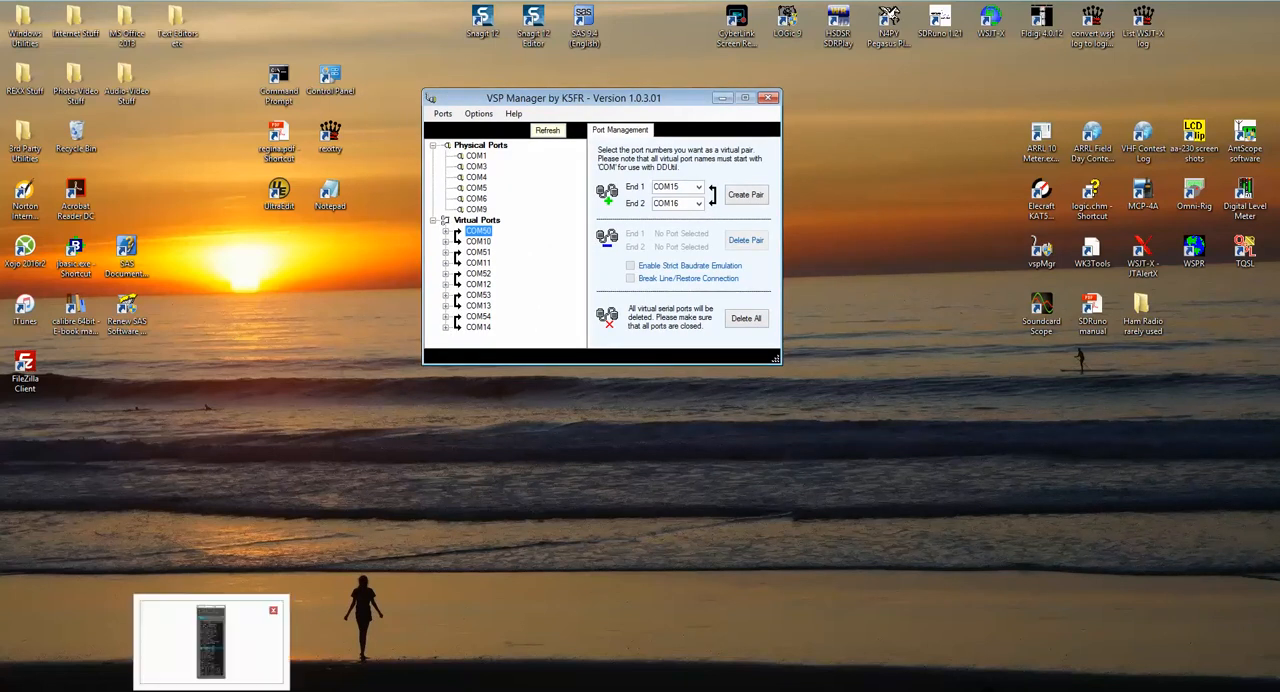
Step: Switch to the text editor, examine the THP comport assignments in pegasus.ini, and close the editor
{"action": "left_click", "coordinate": [213, 691]}
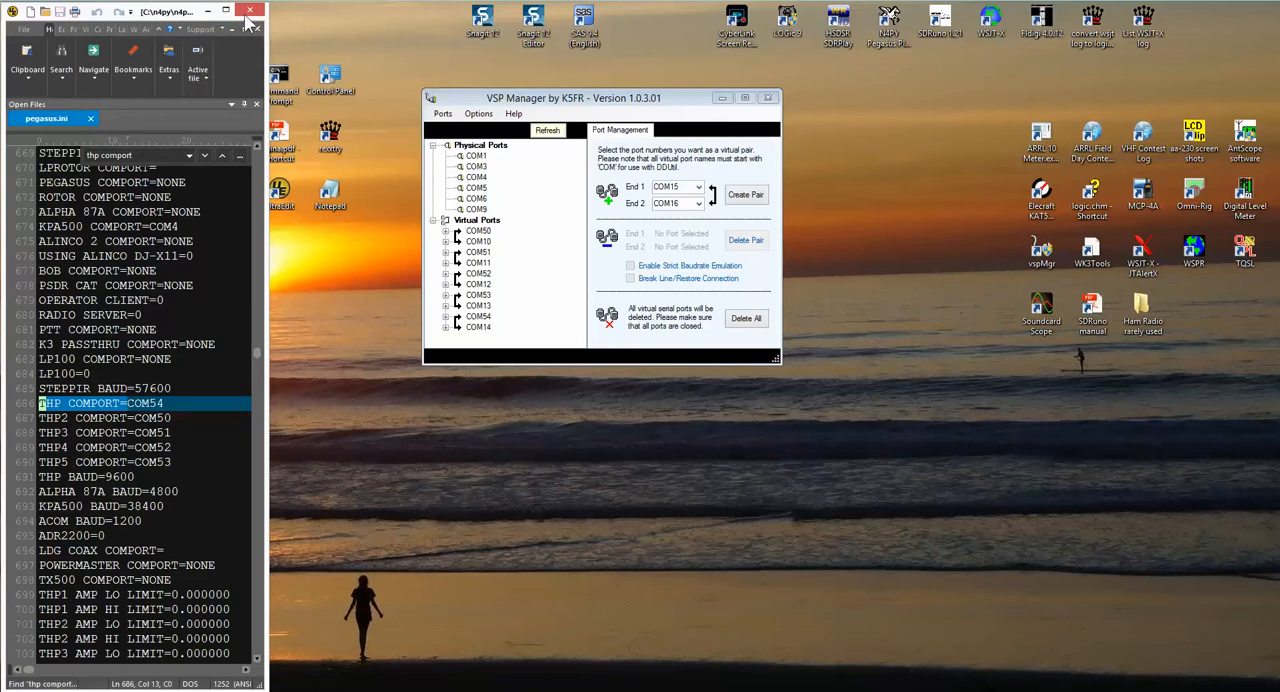
{"action": "left_click", "coordinate": [249, 10]}
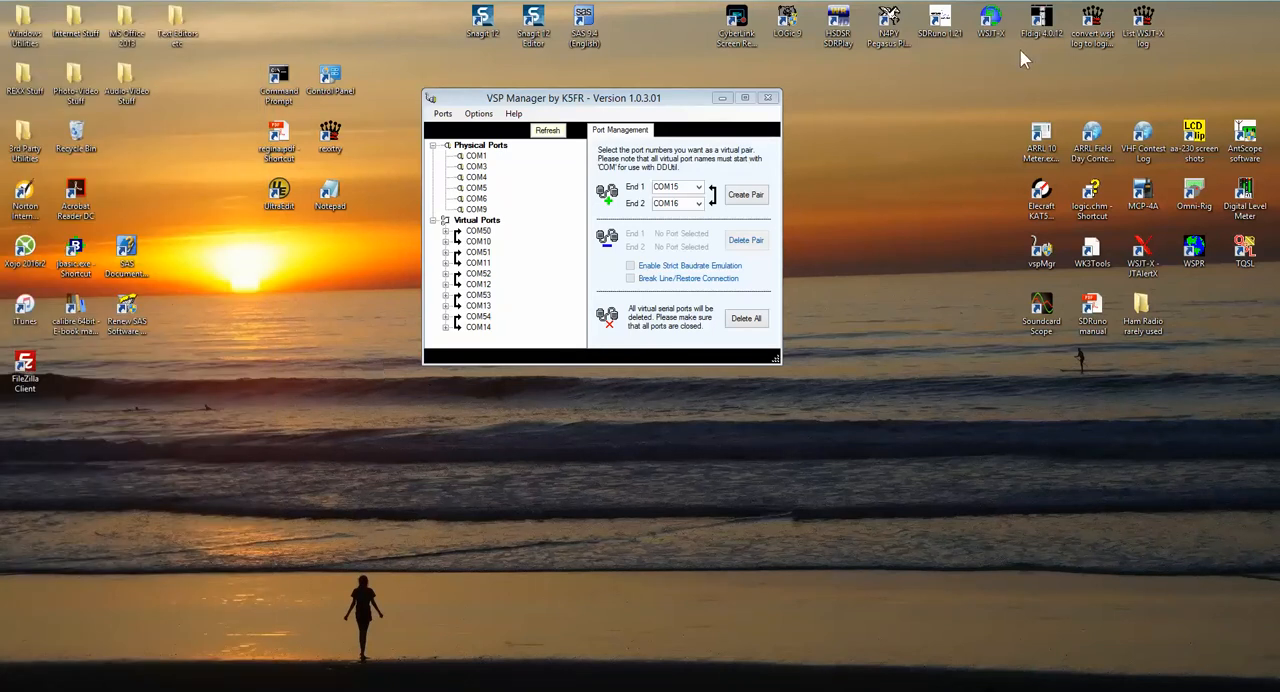
Step: Launch the N4PY Pegasus radio control program and check the Tokyo HP comport settings in the User 5 transverter preferences
{"action": "double_click", "coordinate": [886, 35]}
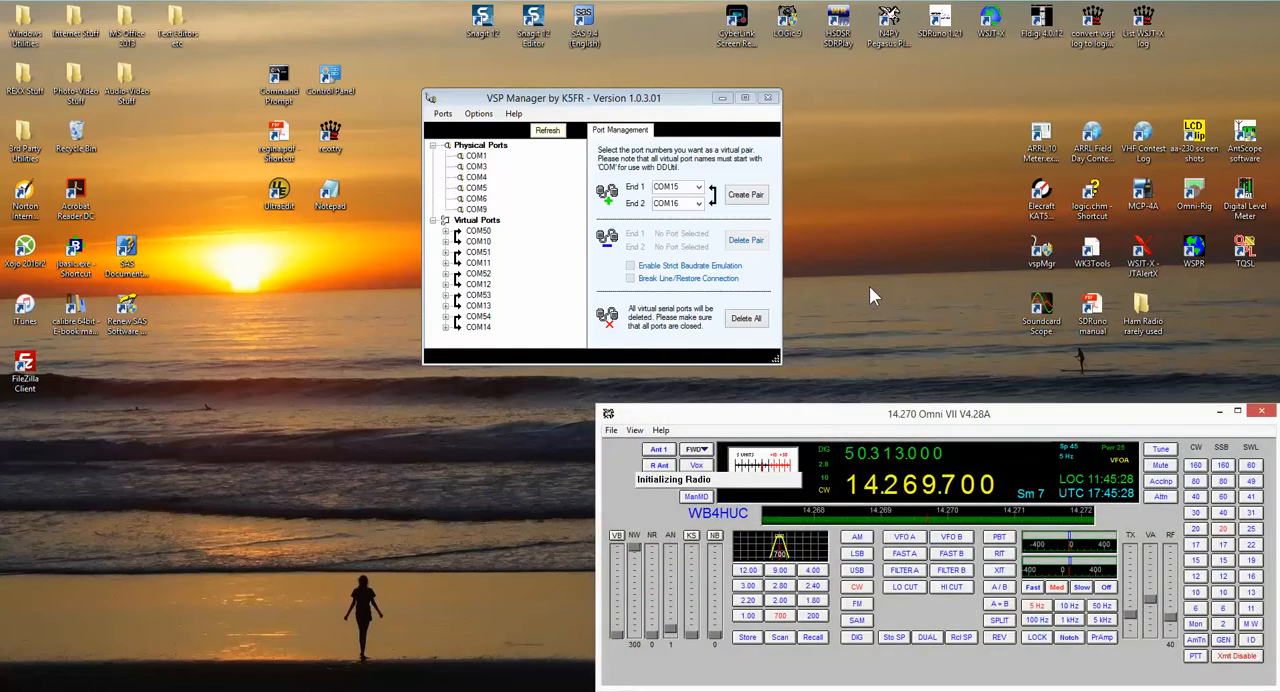
{"action": "left_click", "coordinate": [634, 430]}
{"action": "left_click", "coordinate": [660, 489]}
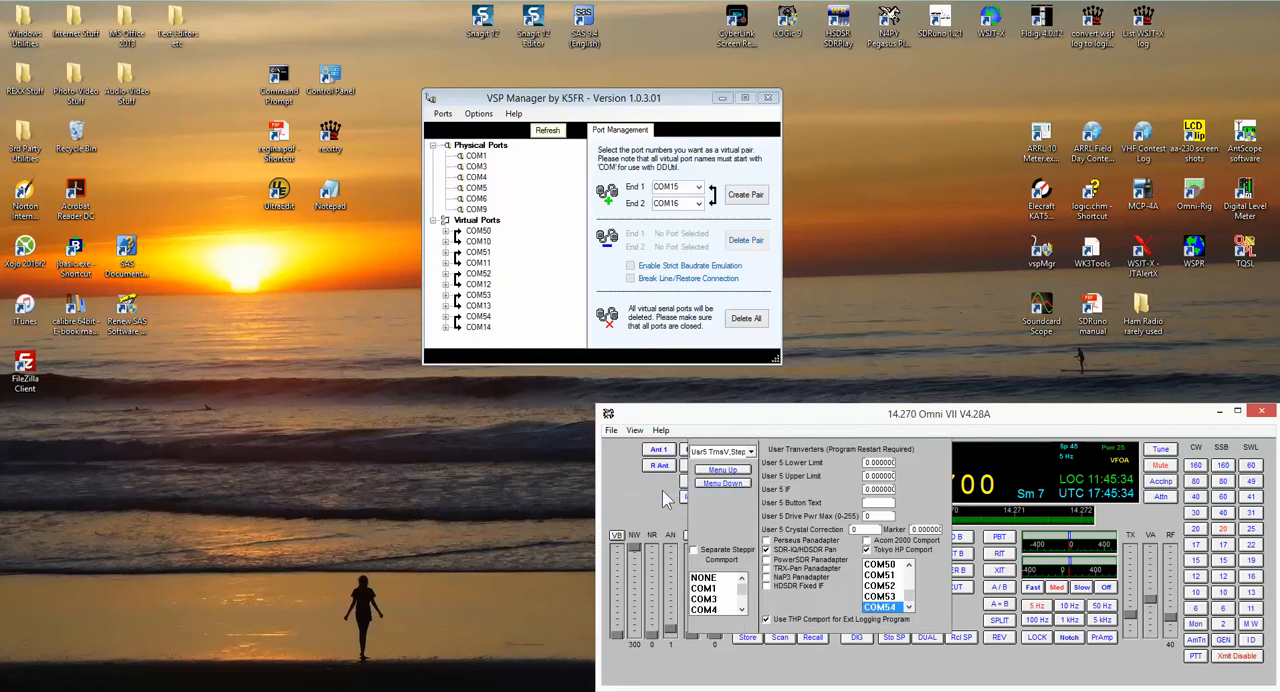
{"action": "left_click", "coordinate": [750, 452]}
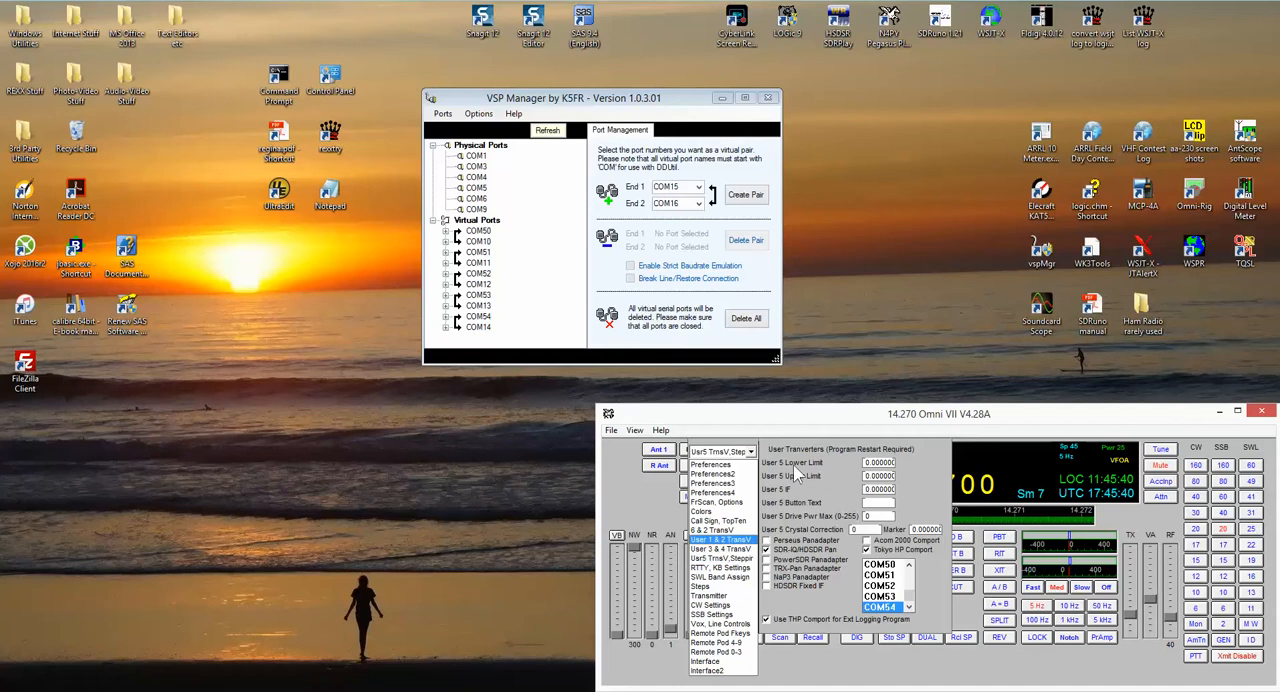
{"action": "left_click", "coordinate": [740, 558]}
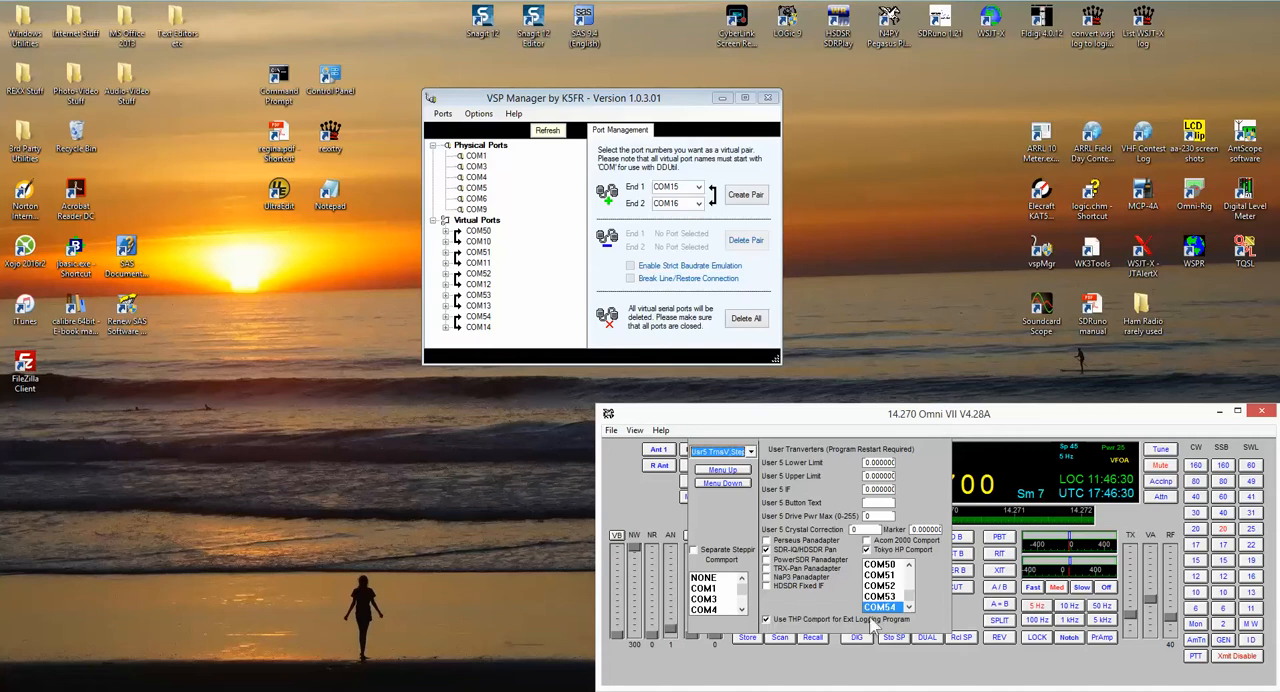
{"action": "left_click", "coordinate": [636, 431]}
{"action": "left_click", "coordinate": [658, 491]}
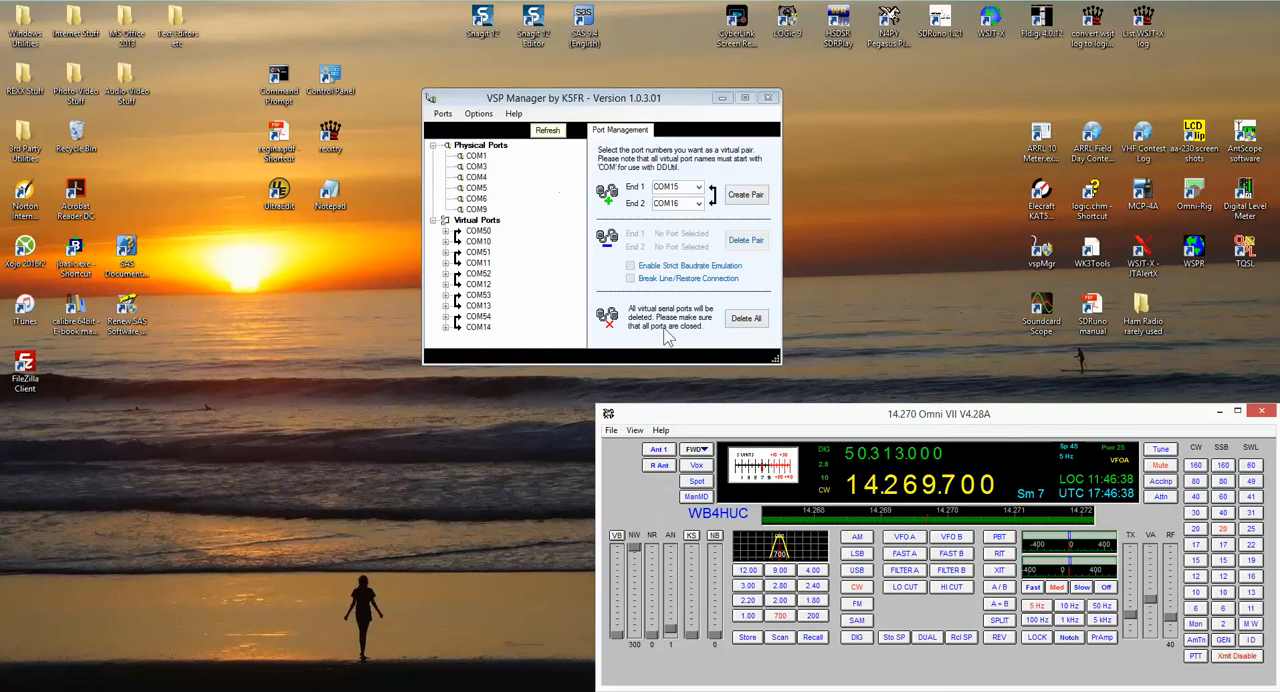
Step: Switch to VSP Manager, refresh the port list, and move the window aside
{"action": "left_click", "coordinate": [673, 97]}
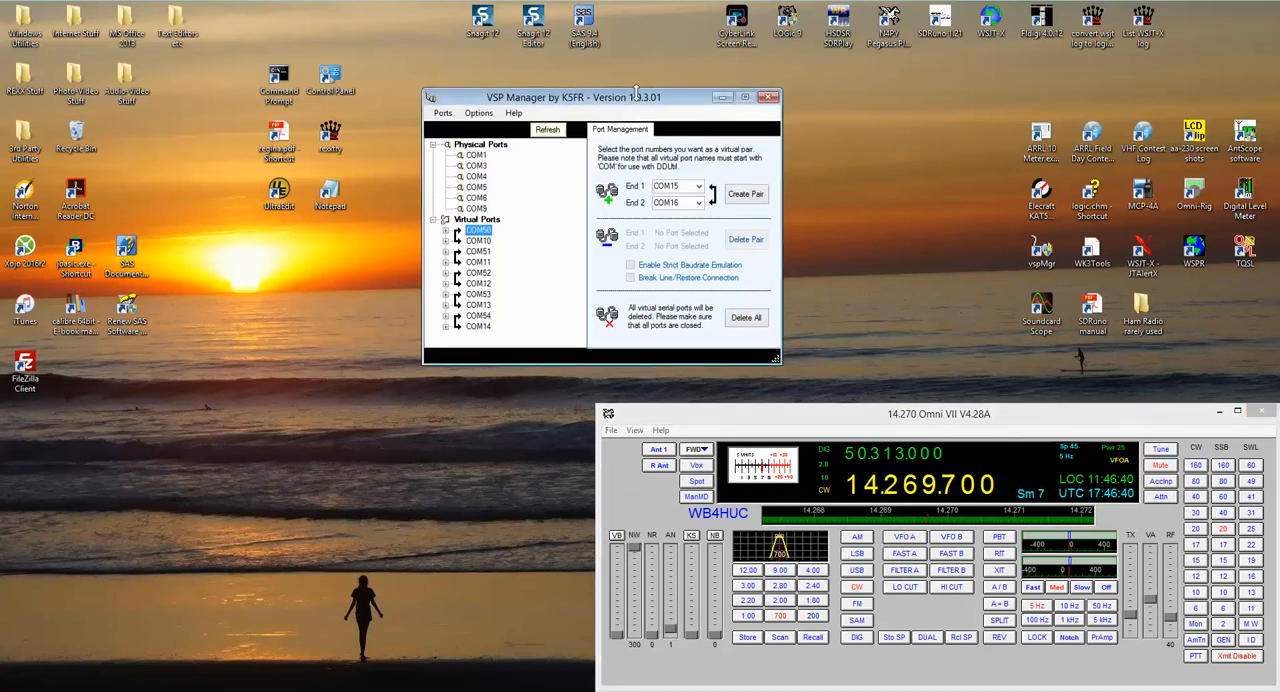
{"action": "left_click", "coordinate": [547, 129]}
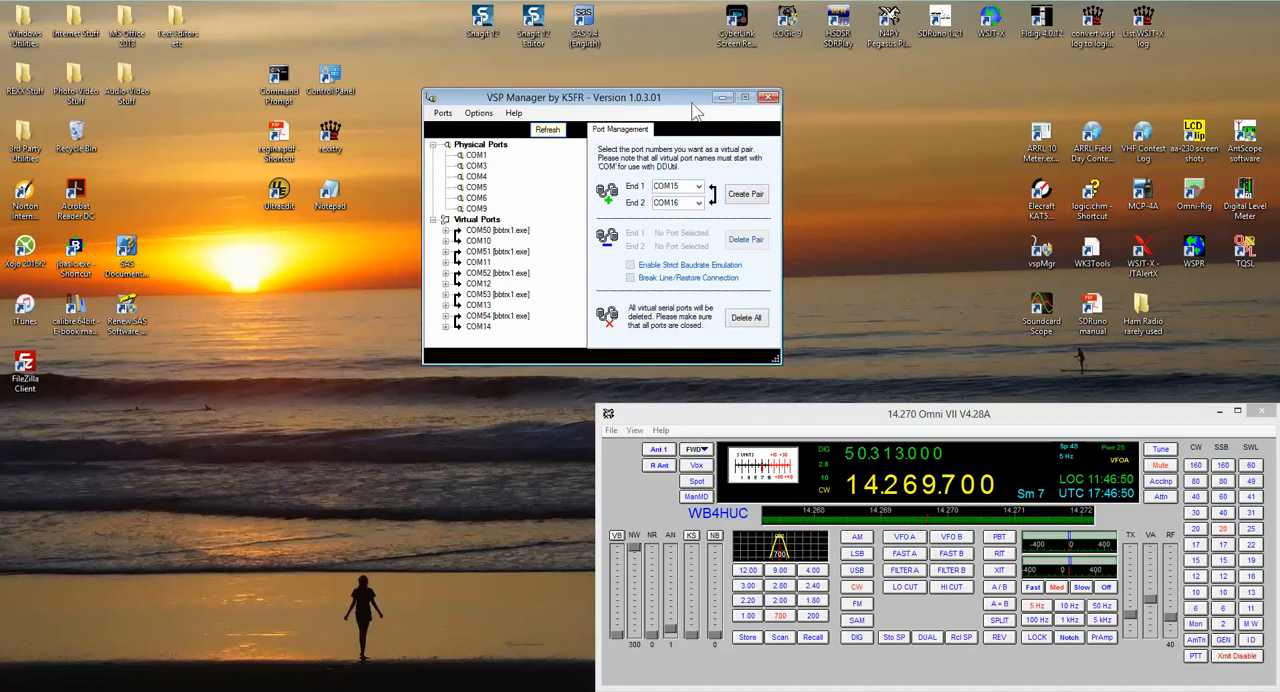
{"action": "left_click_drag", "start_coordinate": [697, 107], "coordinate": [532, 88]}
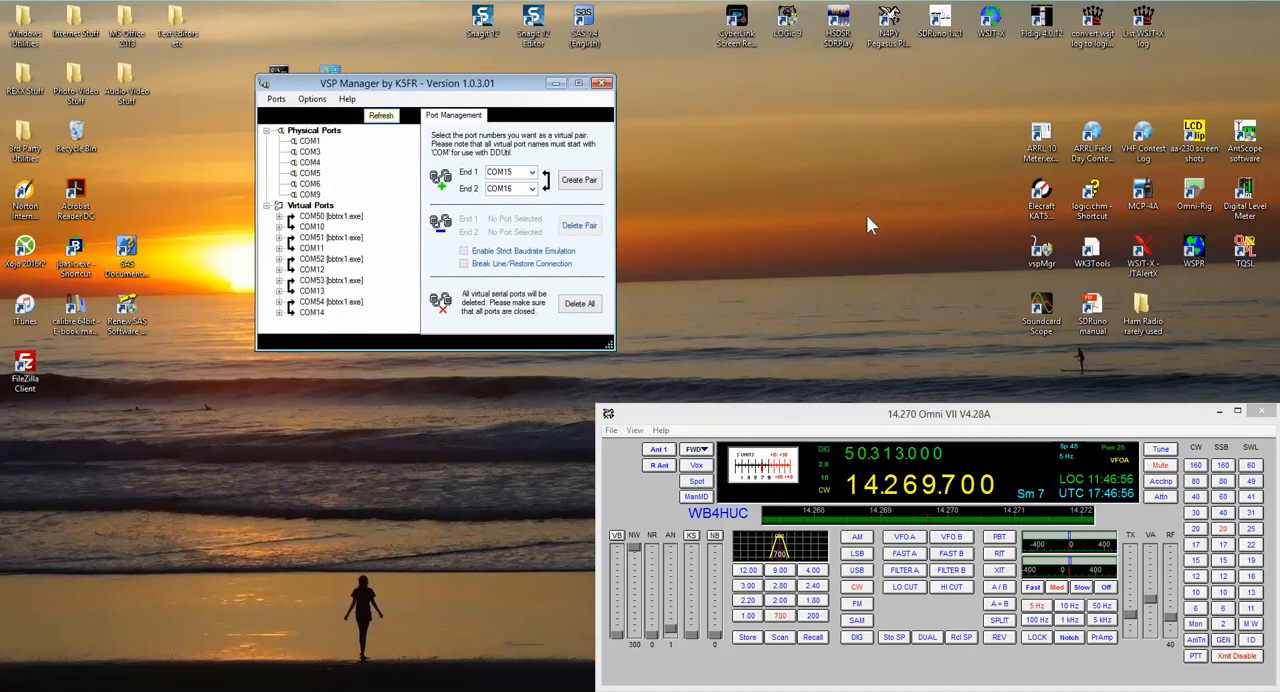
Step: Launch SDRuno 1.21 and move the VSP Manager window clear of the SDRuno panels
{"action": "left_click", "coordinate": [938, 20]}
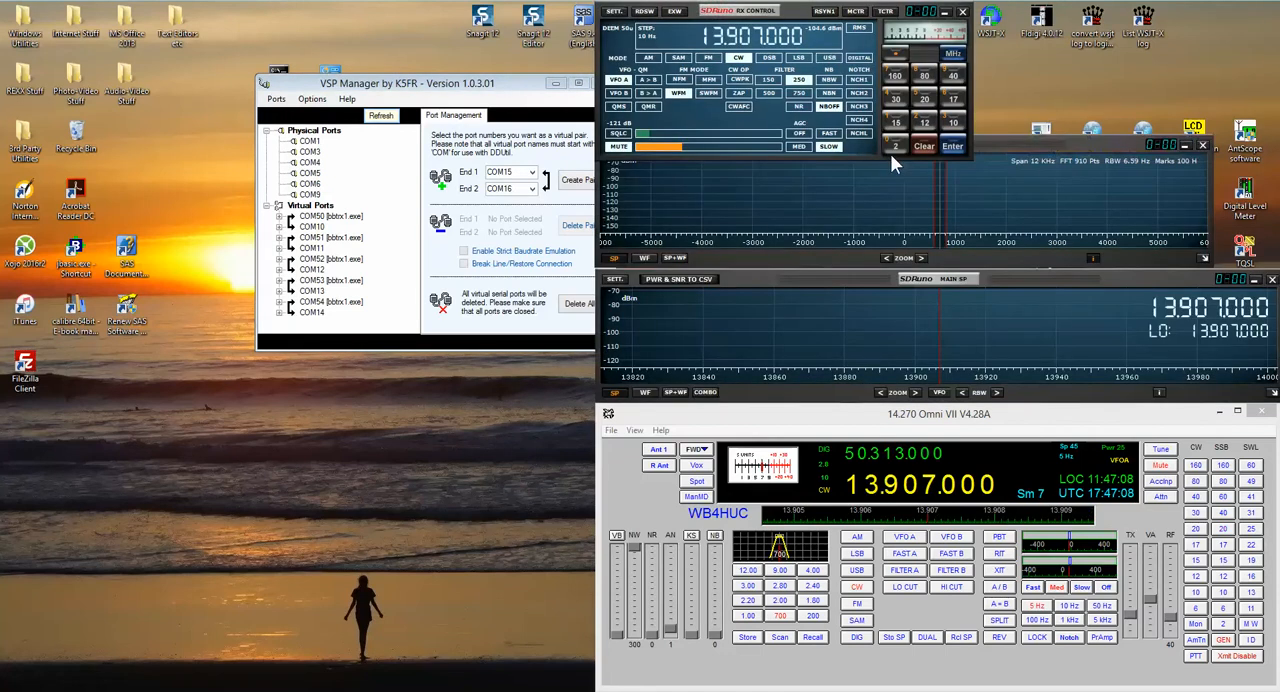
{"action": "left_click_drag", "start_coordinate": [520, 83], "coordinate": [406, 90]}
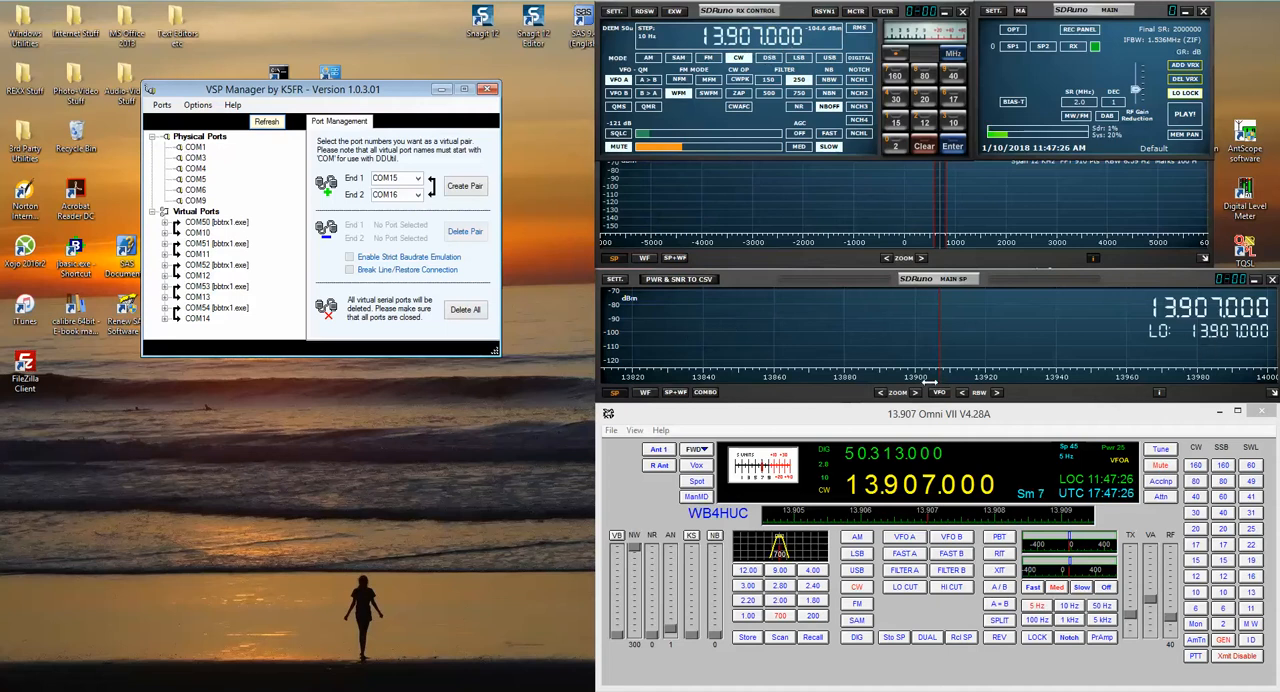
Step: Start SDRuno reception and tune to 14.263.350 MHz in USB, with the main spectrum showing the 20-metre band
{"action": "left_click", "coordinate": [893, 380]}
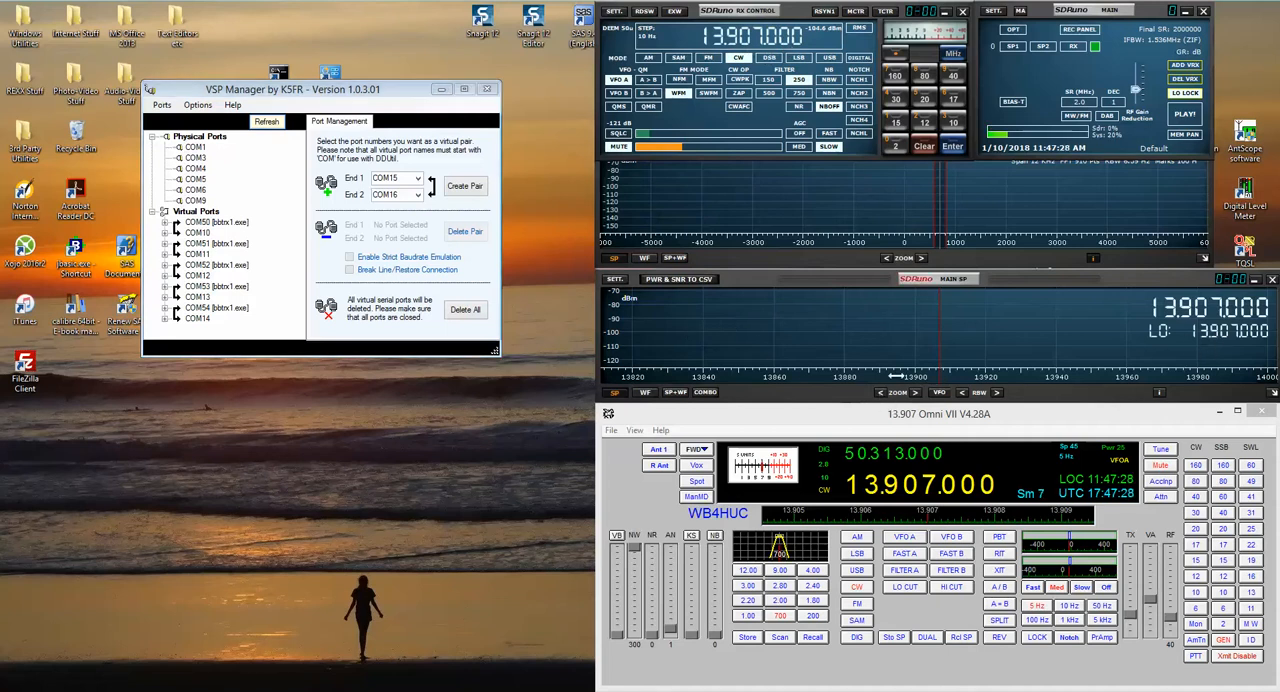
{"action": "left_click_drag", "start_coordinate": [888, 377], "coordinate": [746, 356]}
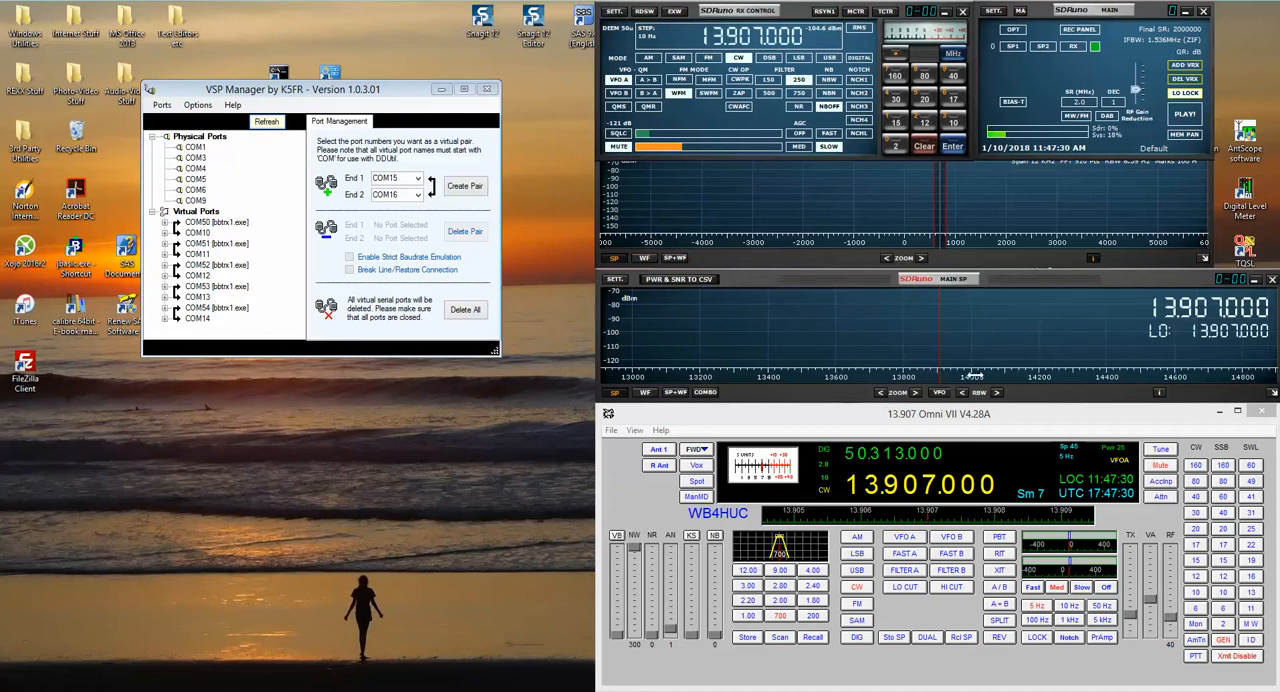
{"action": "left_click", "coordinate": [1060, 360]}
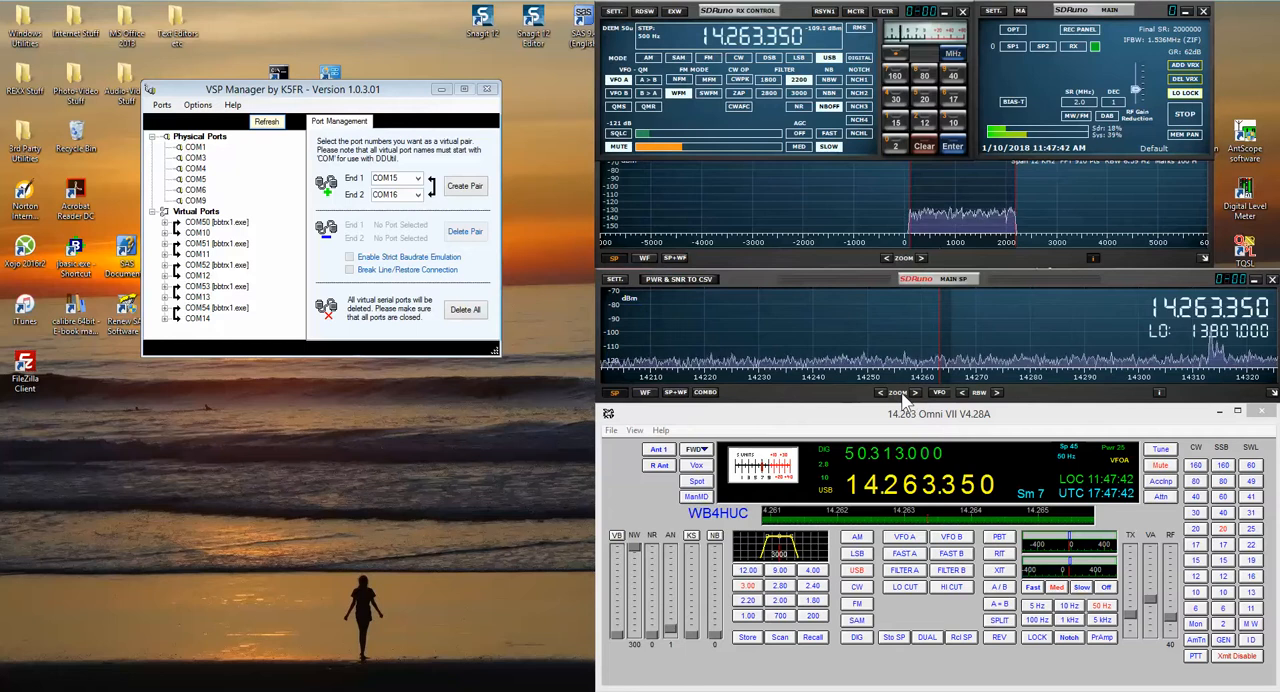
Step: Retune on the main spectrum to 14.241, 14.278, 14.262 and about 14.272 MHz to test frequency synchronization with the Omni VII
{"action": "left_click", "coordinate": [818, 320]}
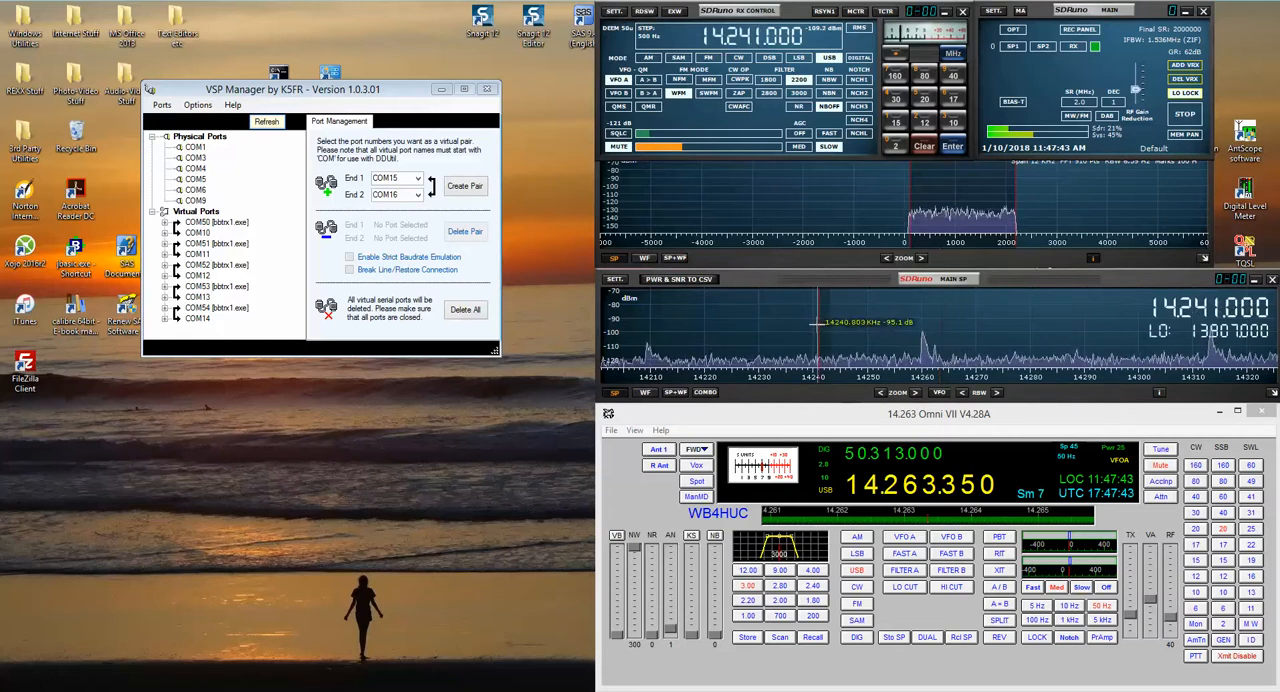
{"action": "left_click", "coordinate": [1018, 323]}
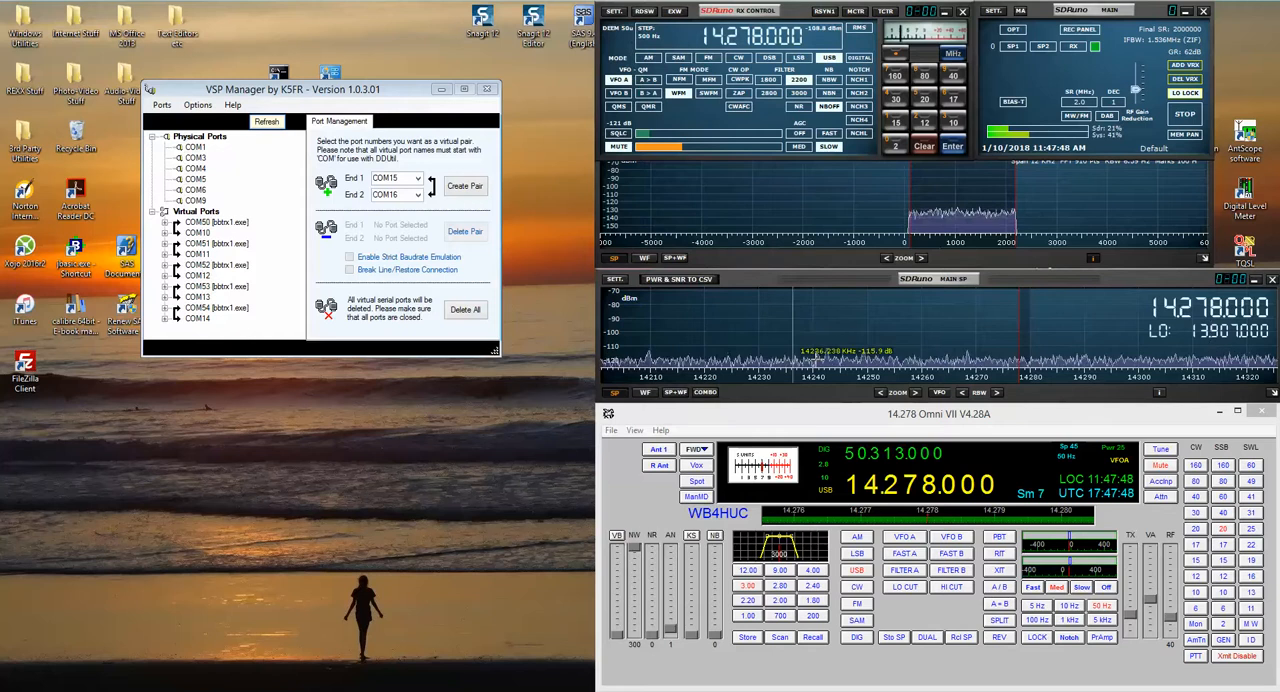
{"action": "left_click", "coordinate": [932, 353]}
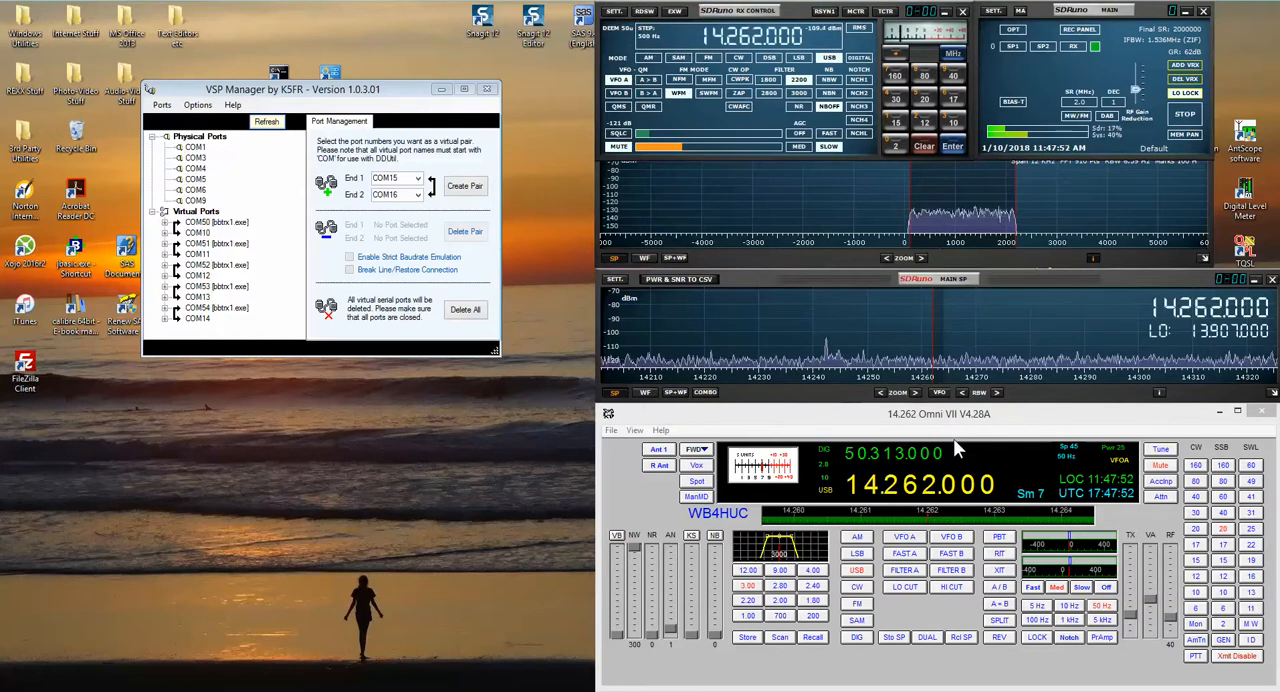
{"action": "left_click", "coordinate": [1000, 353]}
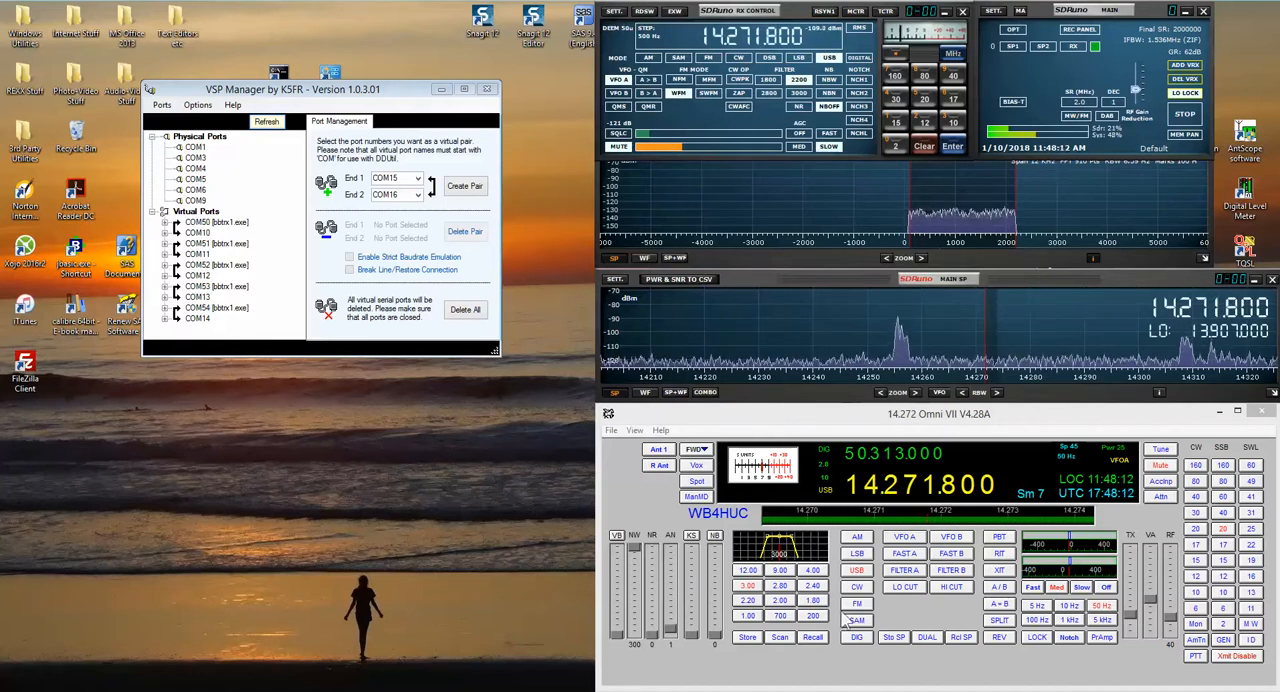
Step: Test mode synchronization by switching the Omni VII to CW, FM and back to USB
{"action": "left_click", "coordinate": [857, 587]}
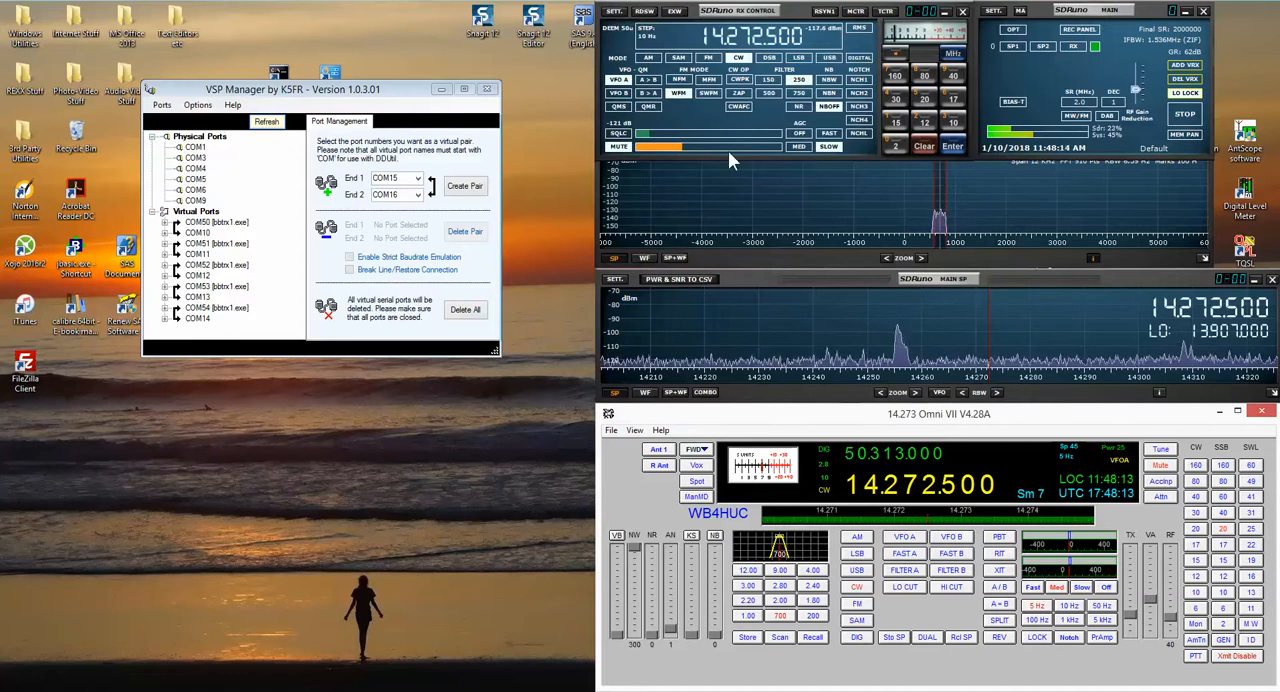
{"action": "left_click", "coordinate": [857, 605]}
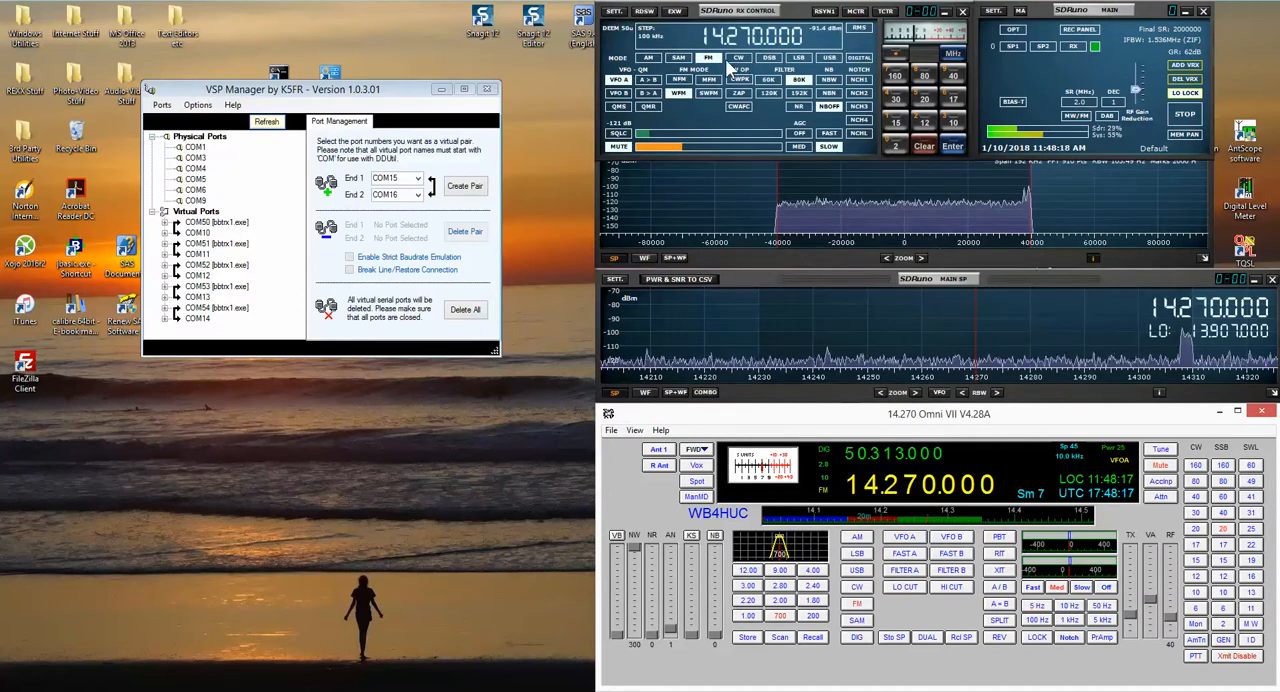
{"action": "left_click", "coordinate": [857, 571]}
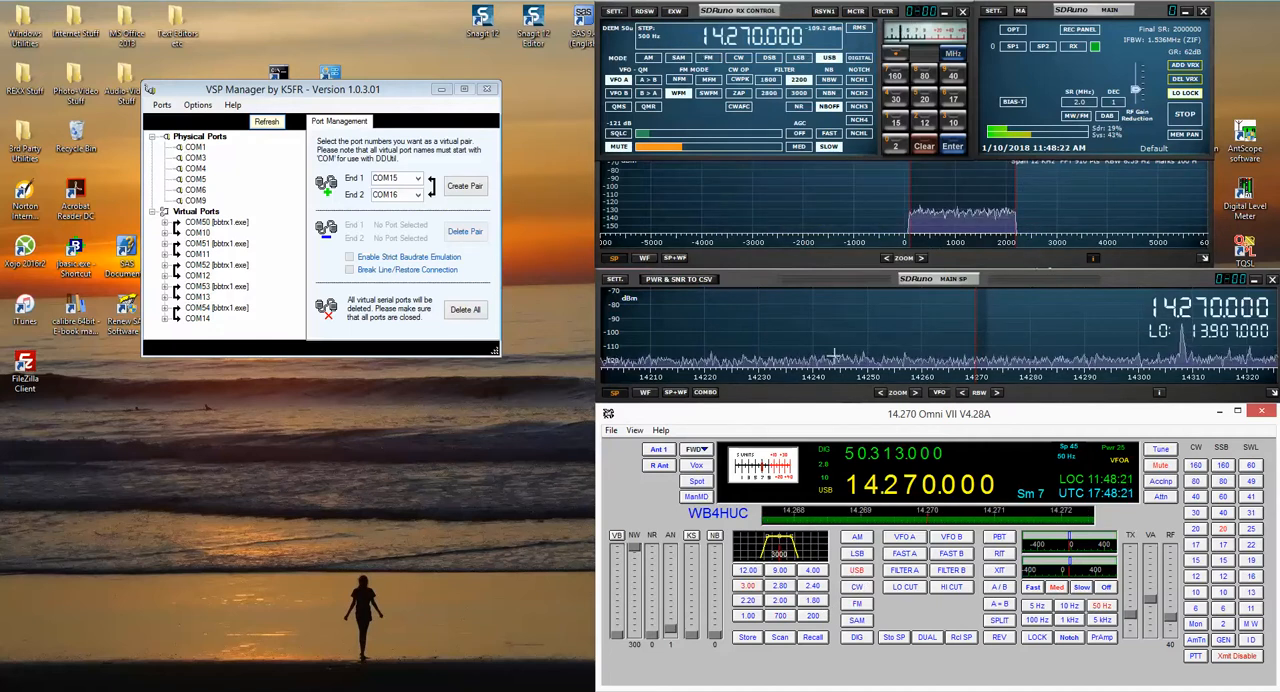
Step: Examine the CAT com device, baud rate and connection options in SDRuno's RX Control settings, and close the settings
{"action": "left_click", "coordinate": [615, 14]}
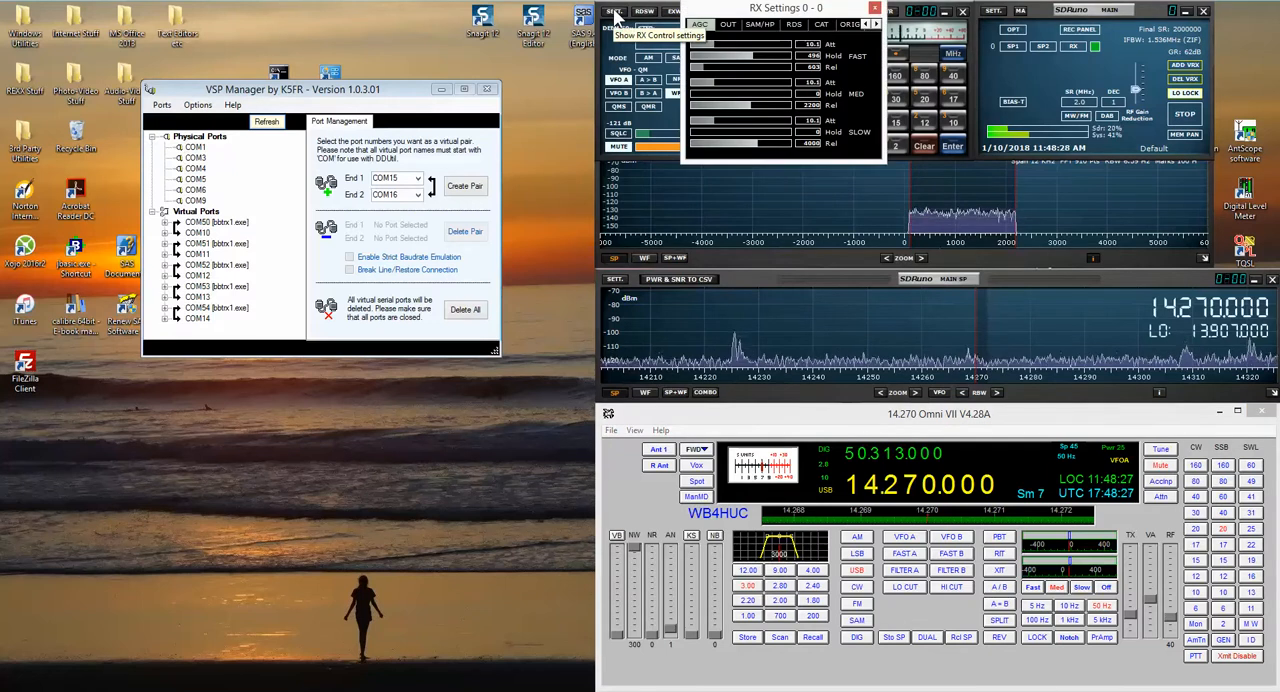
{"action": "left_click_drag", "start_coordinate": [723, 6], "coordinate": [709, 54]}
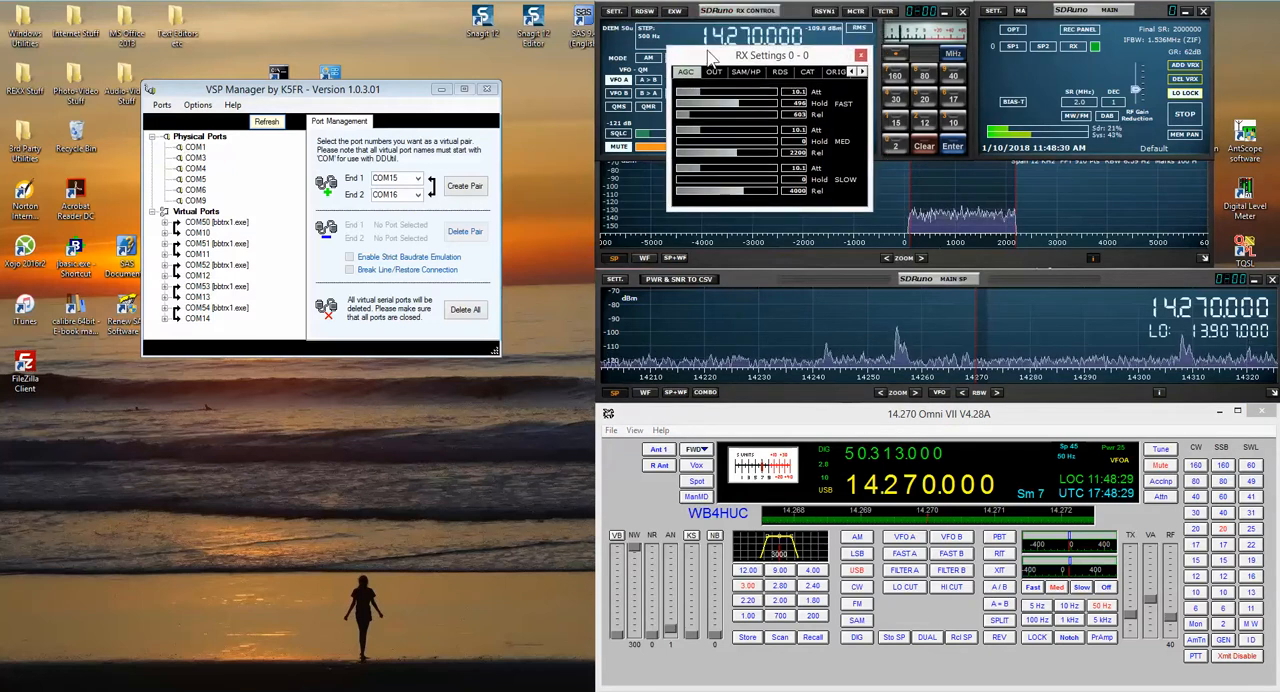
{"action": "left_click", "coordinate": [808, 73]}
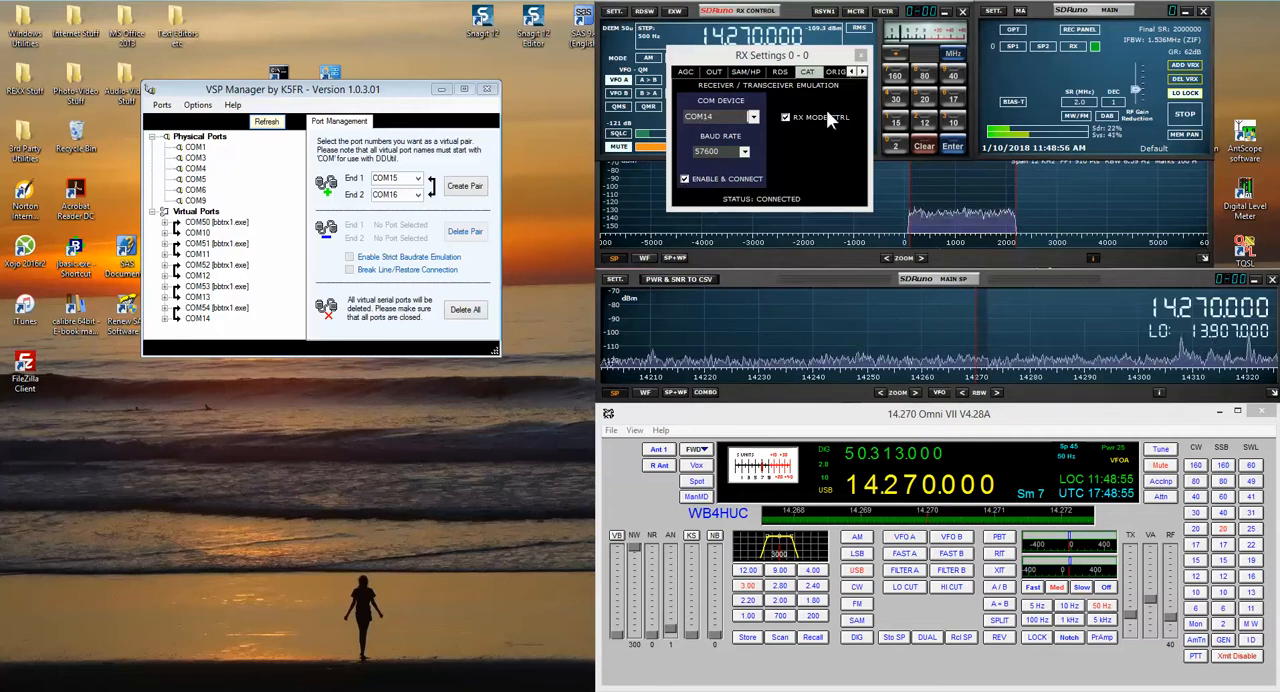
{"action": "left_click", "coordinate": [861, 55]}
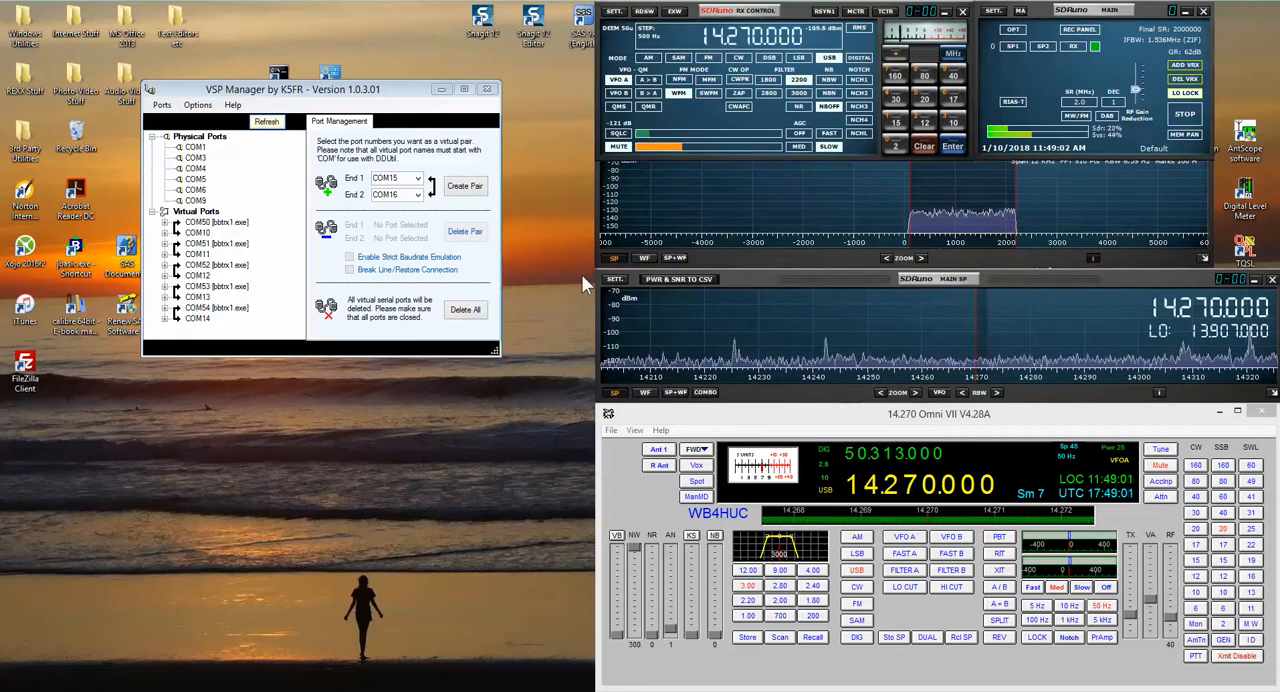
Step: Minimize SDRuno's Main and RX Control windows and launch Fldigi 4.0.12
{"action": "left_click", "coordinate": [1185, 11]}
{"action": "left_click", "coordinate": [945, 11]}
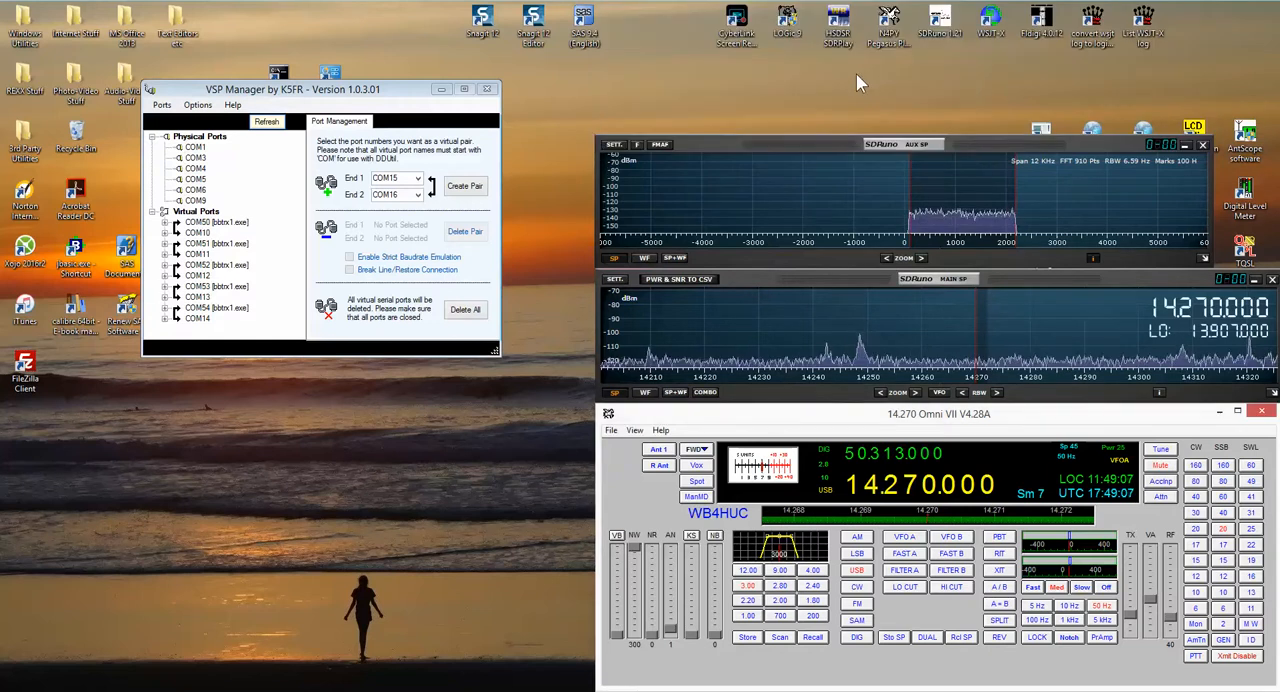
{"action": "double_click", "coordinate": [1045, 24]}
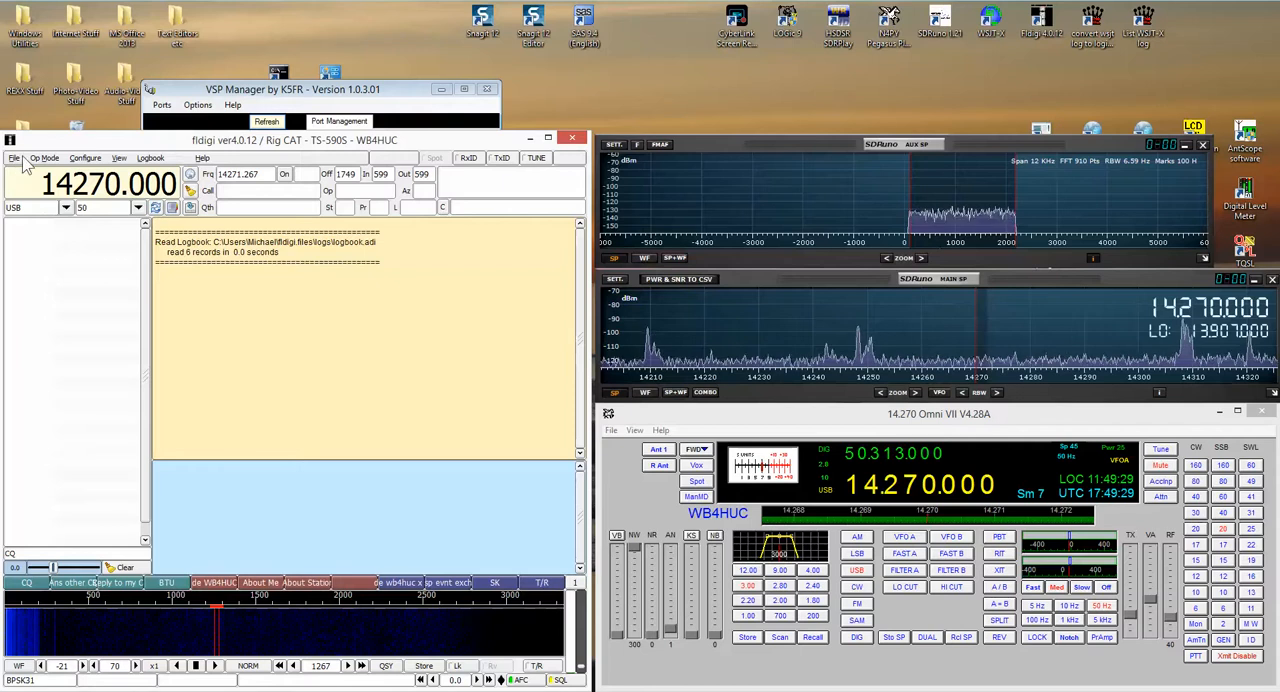
Step: Open Fldigi's rig control configuration and move its window over the main Fldigi window
{"action": "left_click", "coordinate": [86, 158]}
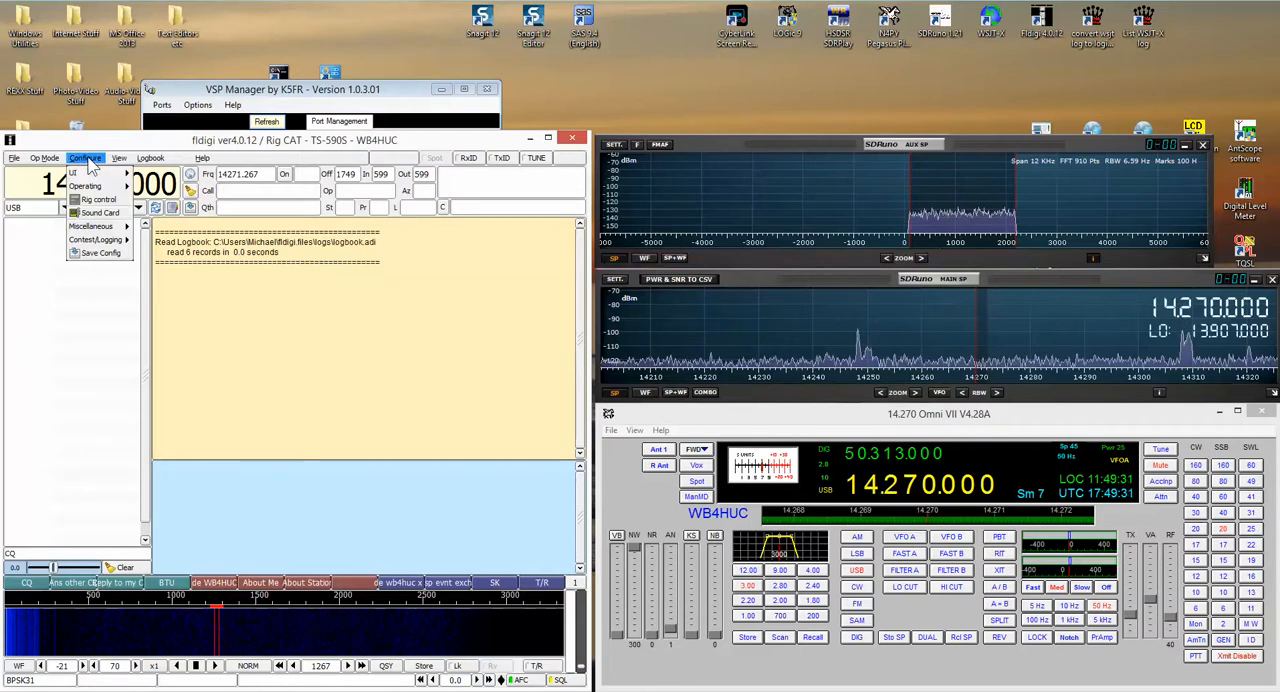
{"action": "left_click", "coordinate": [107, 208]}
{"action": "left_click_drag", "start_coordinate": [140, 28], "coordinate": [357, 236]}
Step: Refresh the port list in VSP Manager, move its window up, and return to the Fldigi configuration
{"action": "left_click", "coordinate": [420, 93]}
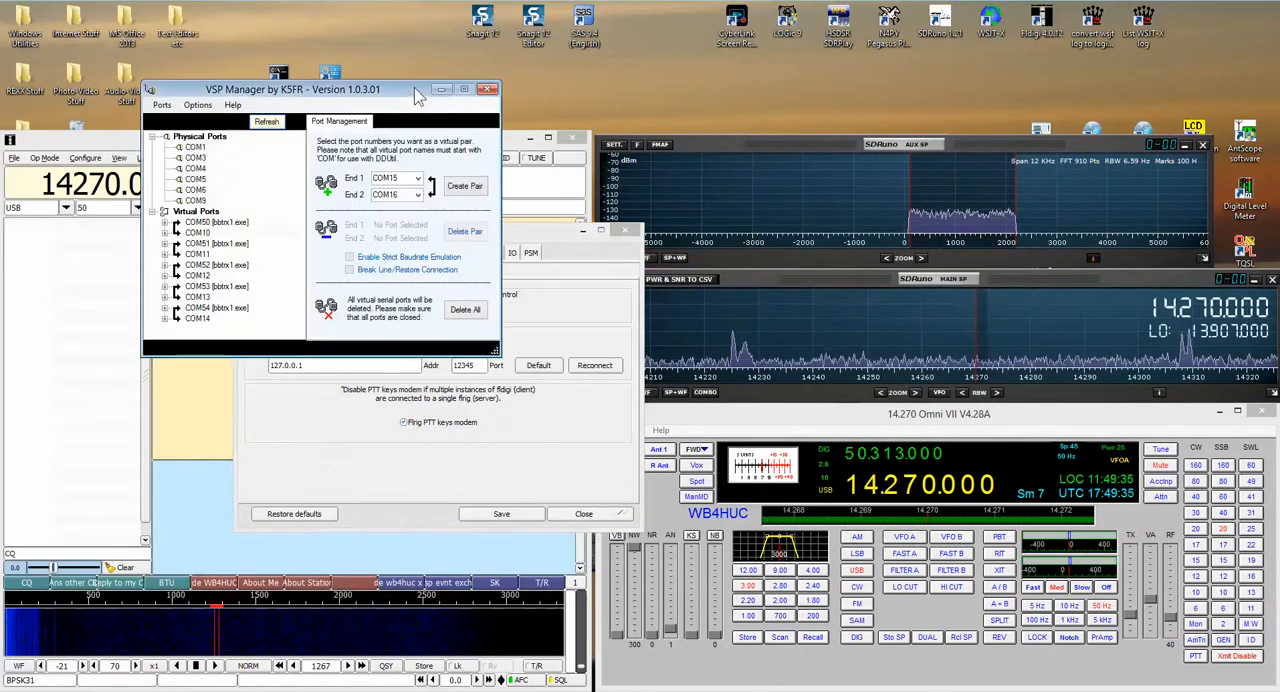
{"action": "left_click", "coordinate": [266, 124]}
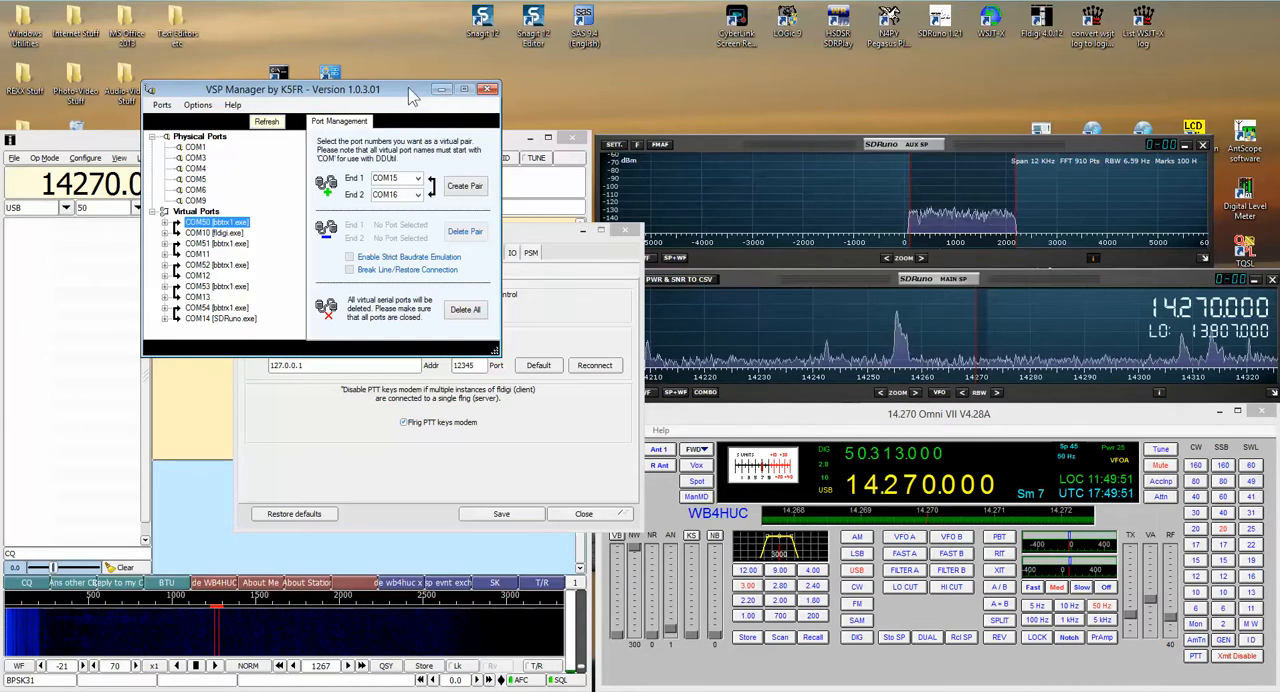
{"action": "left_click_drag", "start_coordinate": [412, 92], "coordinate": [408, 40]}
{"action": "left_click", "coordinate": [533, 243]}
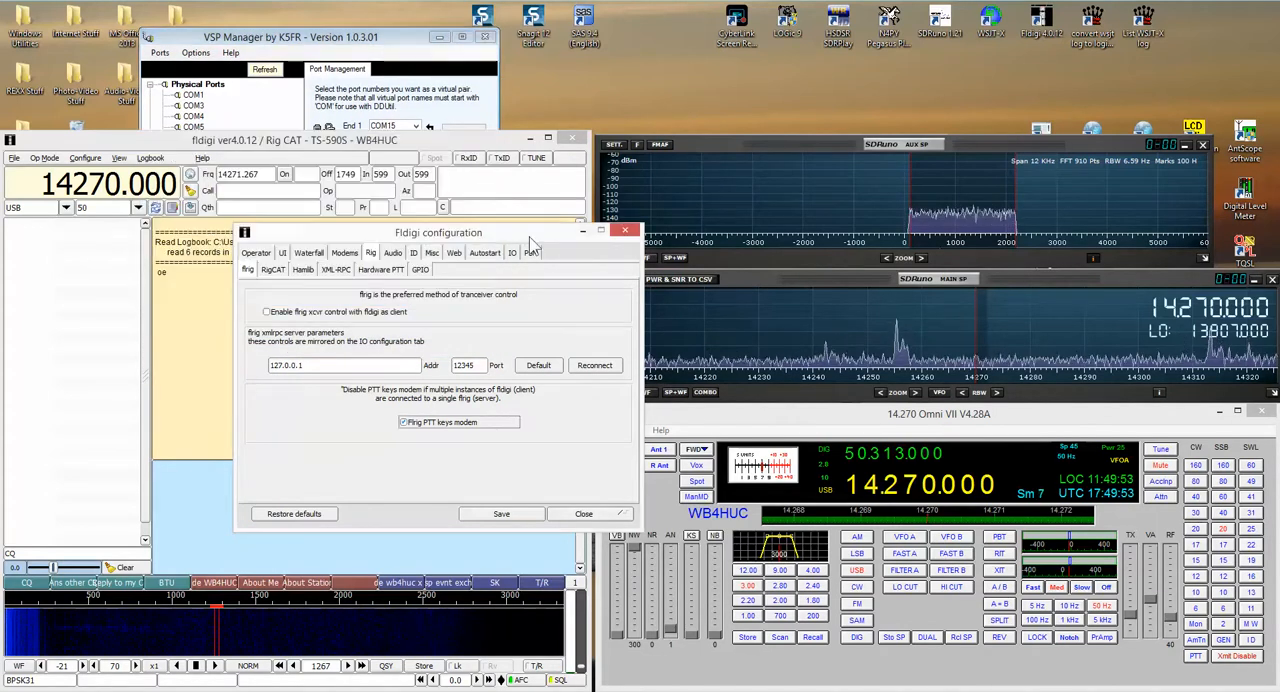
Step: Open Fldigi's RigCAT settings, load the rig description file TS-590S.xml, and initialize the rig connection
{"action": "left_click", "coordinate": [271, 271]}
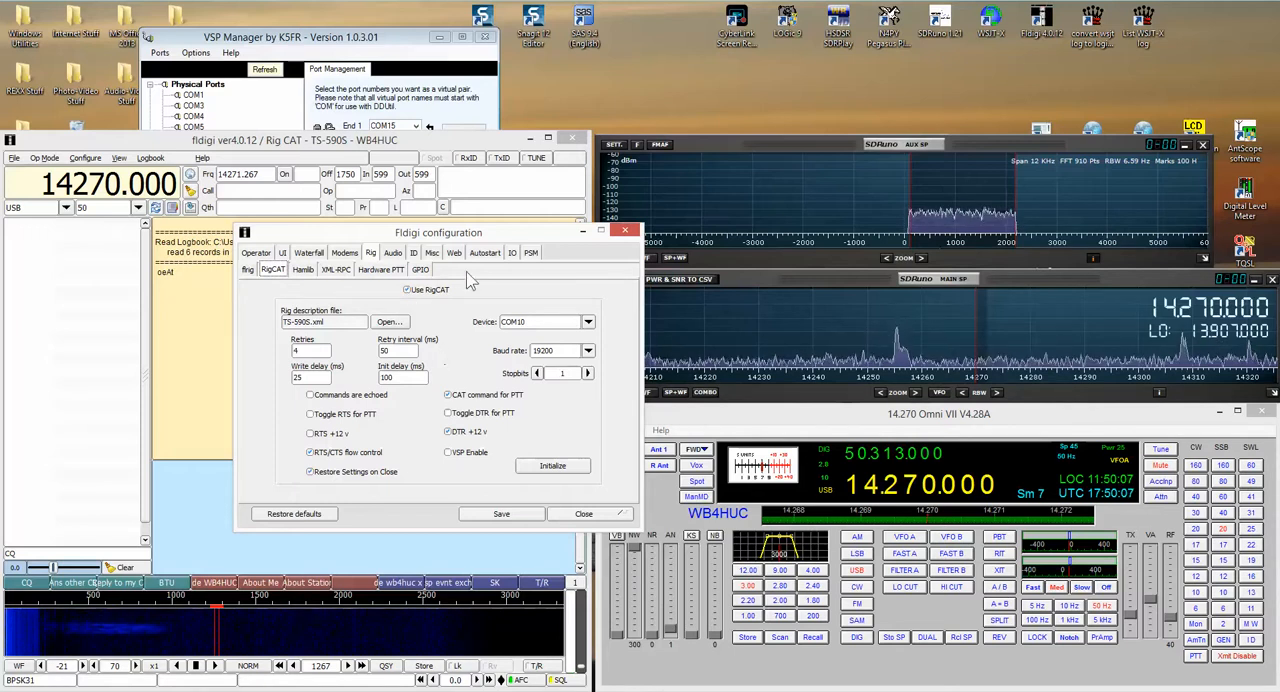
{"action": "left_click_drag", "start_coordinate": [529, 244], "coordinate": [417, 259]}
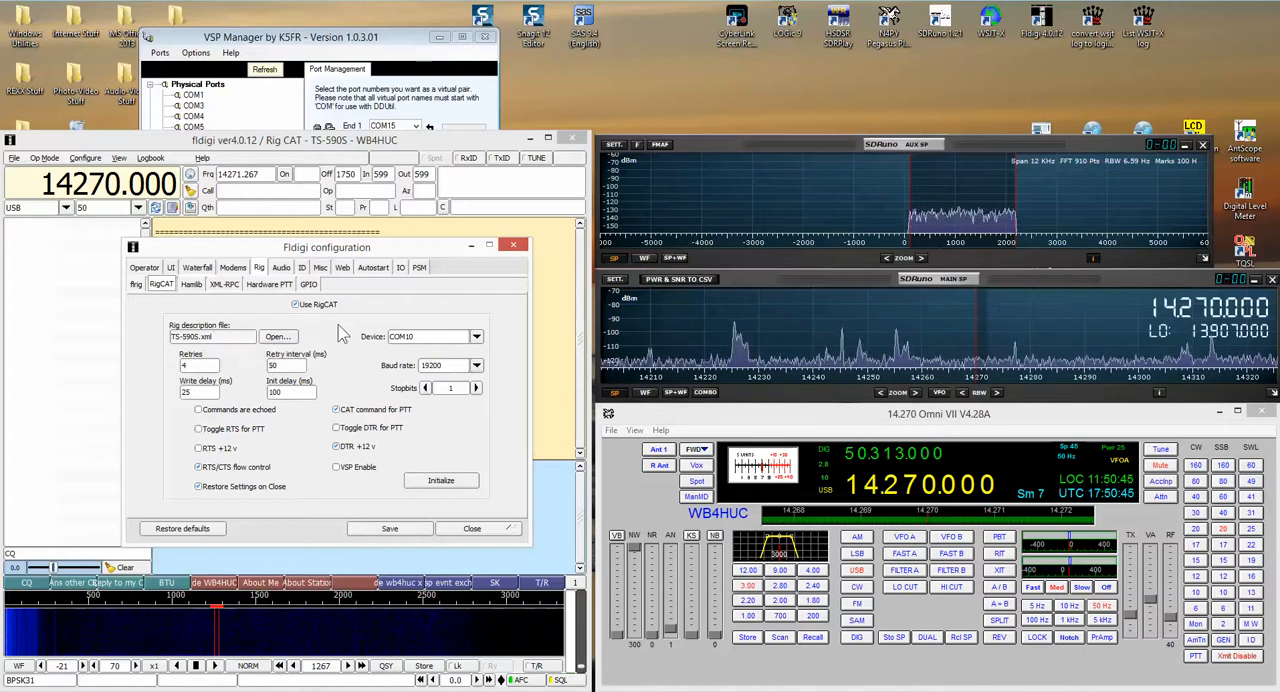
{"action": "left_click", "coordinate": [280, 338]}
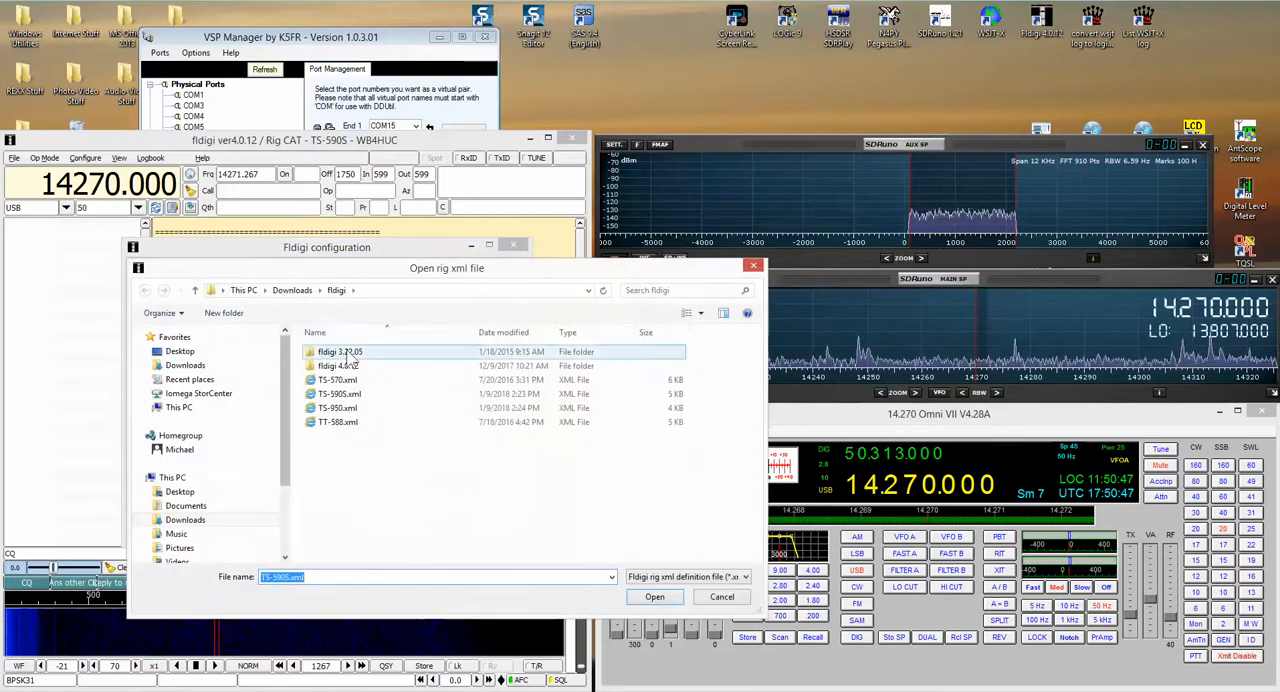
{"action": "left_click", "coordinate": [344, 396]}
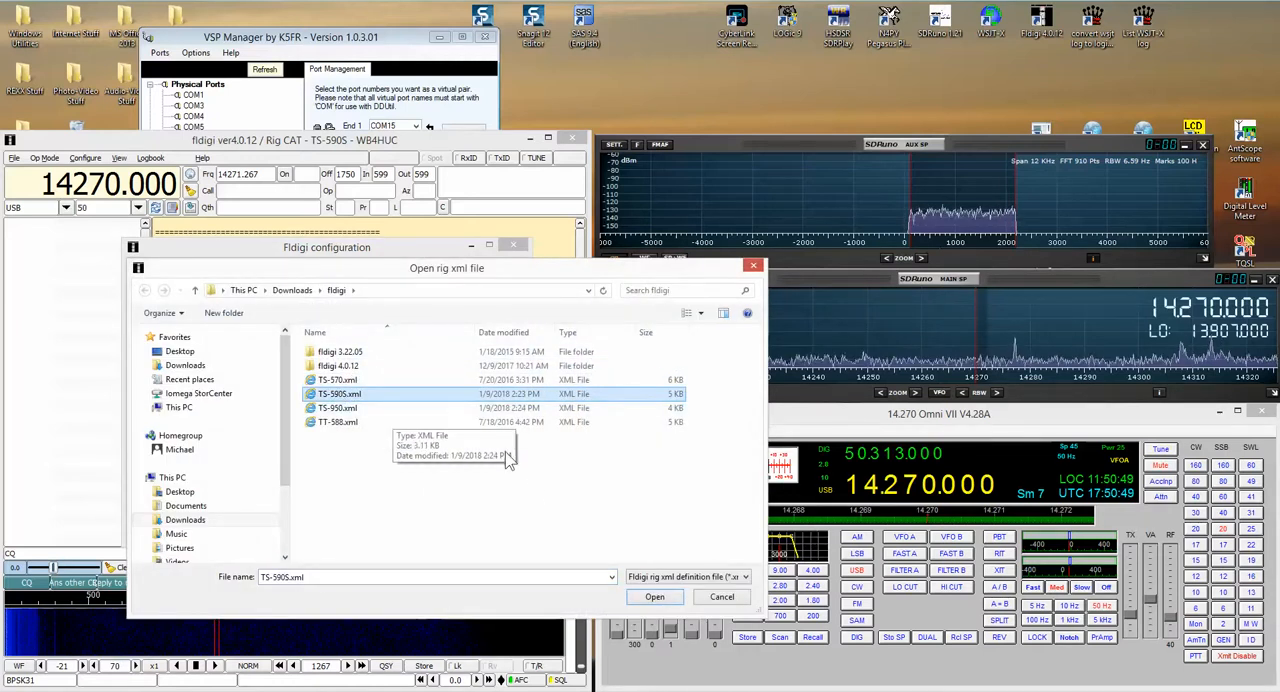
{"action": "left_click", "coordinate": [654, 596]}
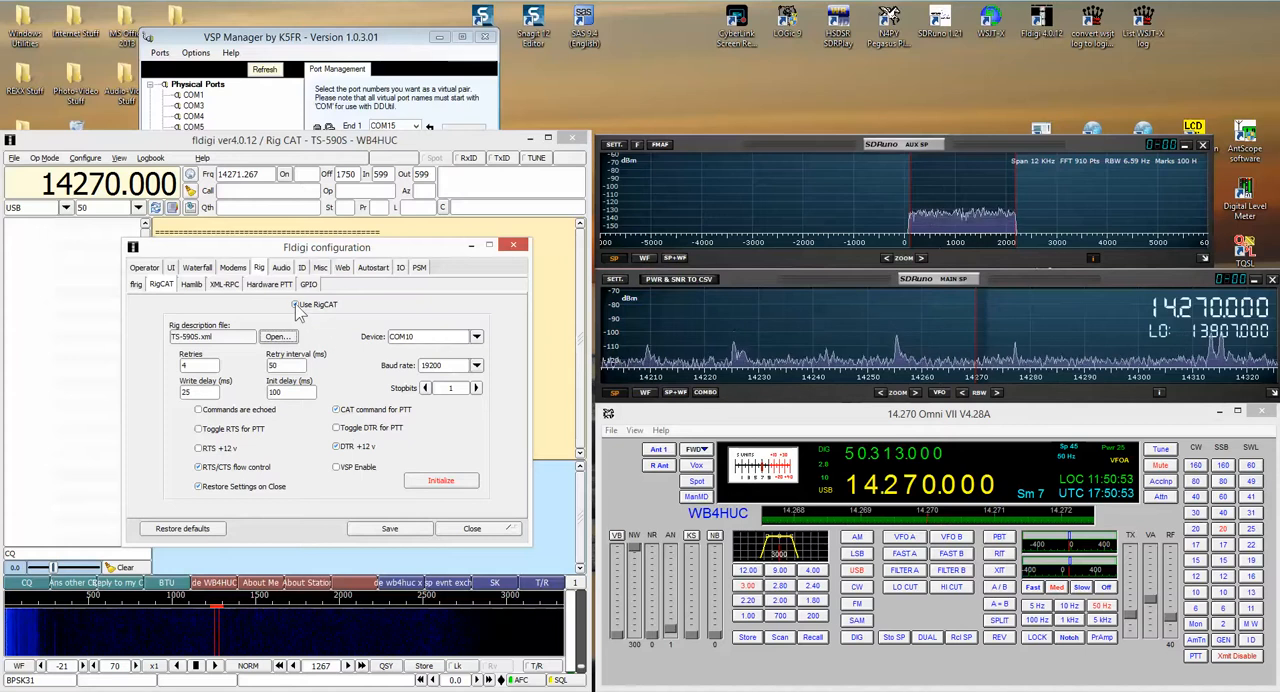
{"action": "left_click", "coordinate": [441, 481]}
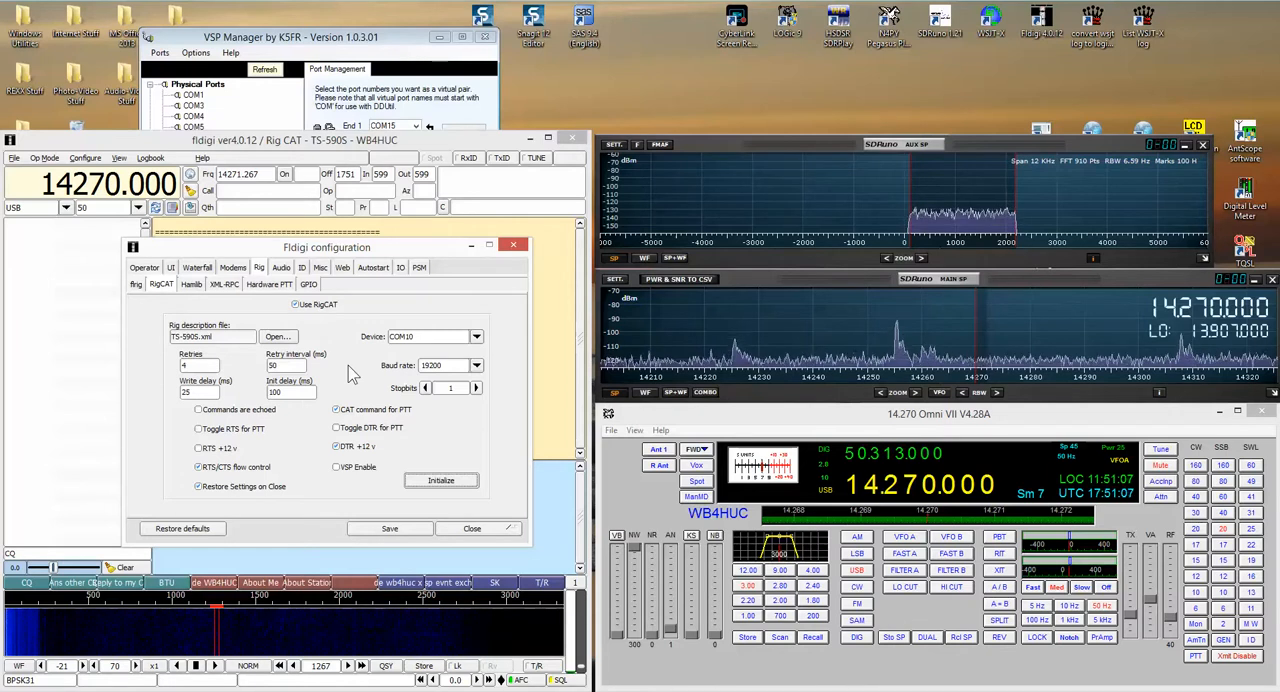
Step: Try the rig description file TS-950.xml in the RigCAT settings and initialize the connection
{"action": "left_click", "coordinate": [278, 337]}
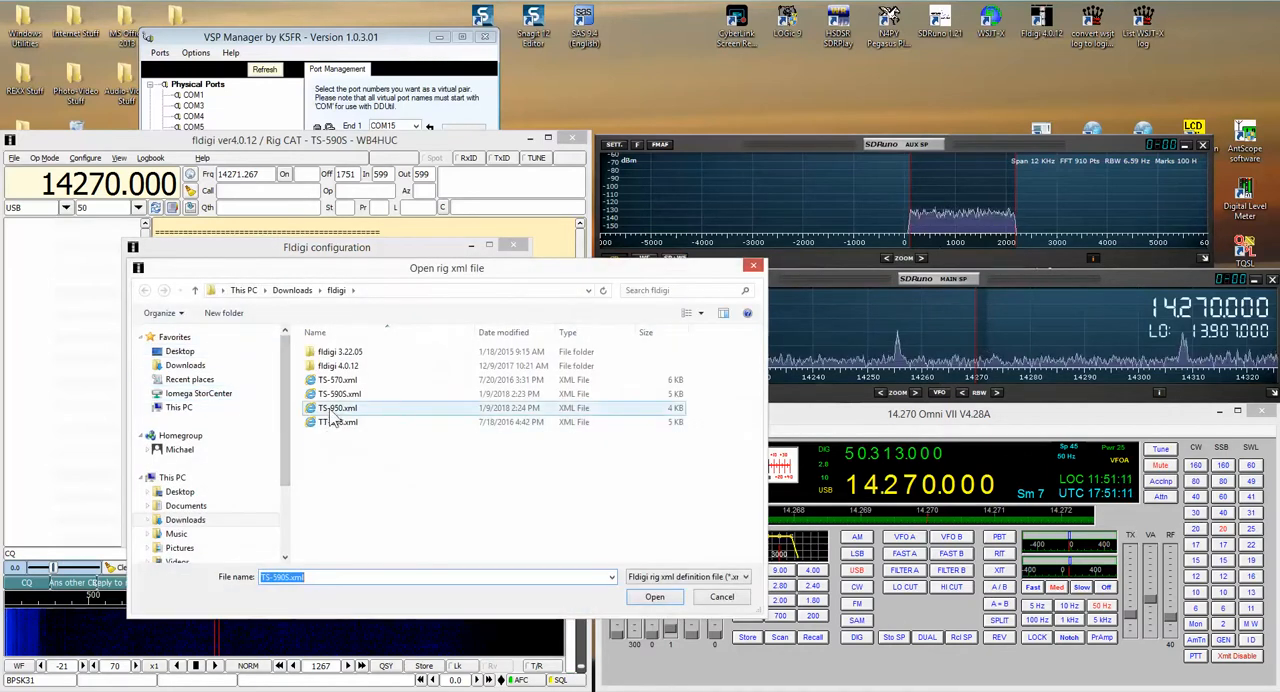
{"action": "left_click", "coordinate": [337, 409]}
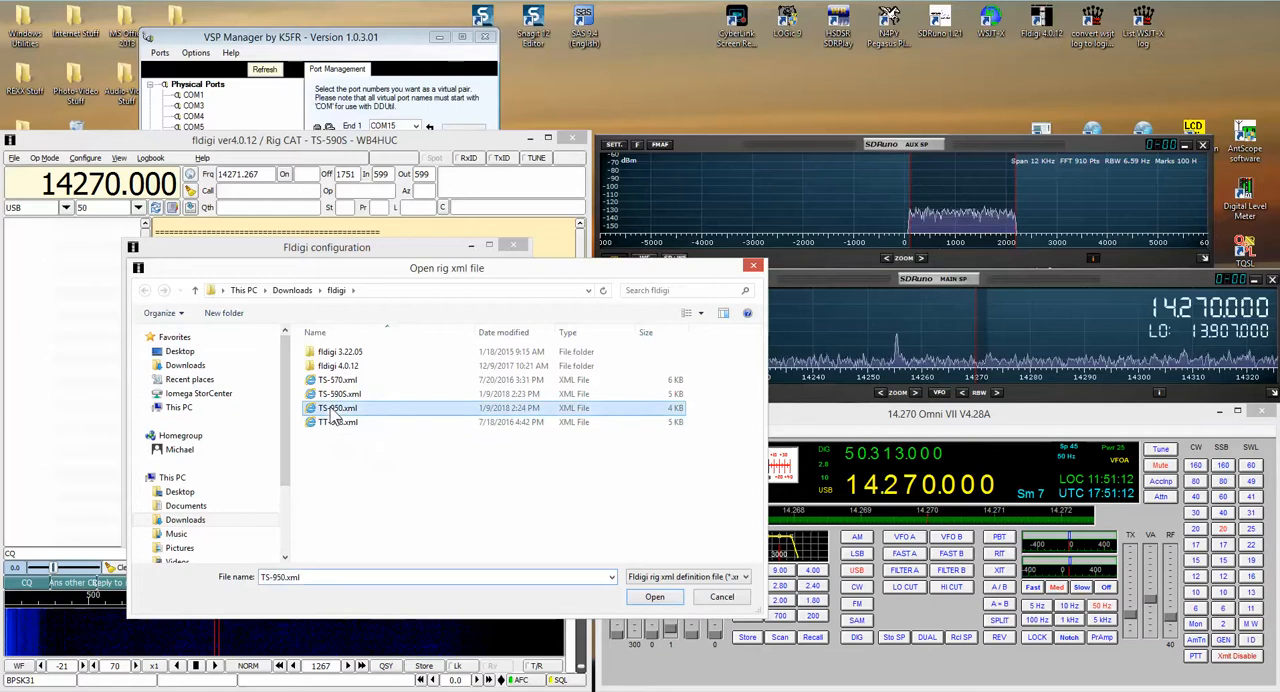
{"action": "left_click", "coordinate": [655, 597]}
{"action": "left_click", "coordinate": [435, 484]}
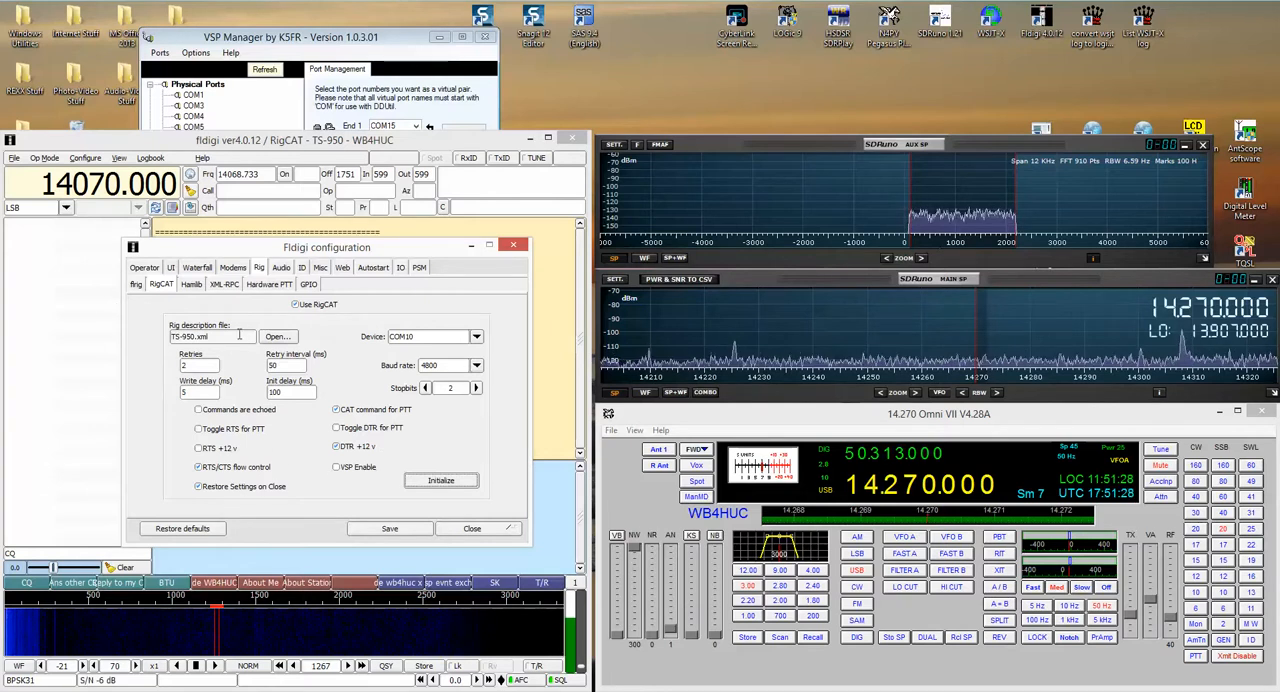
Step: Switch the rig description back to TS-590S.xml and reinitialize the RigCAT connection
{"action": "left_click", "coordinate": [285, 337]}
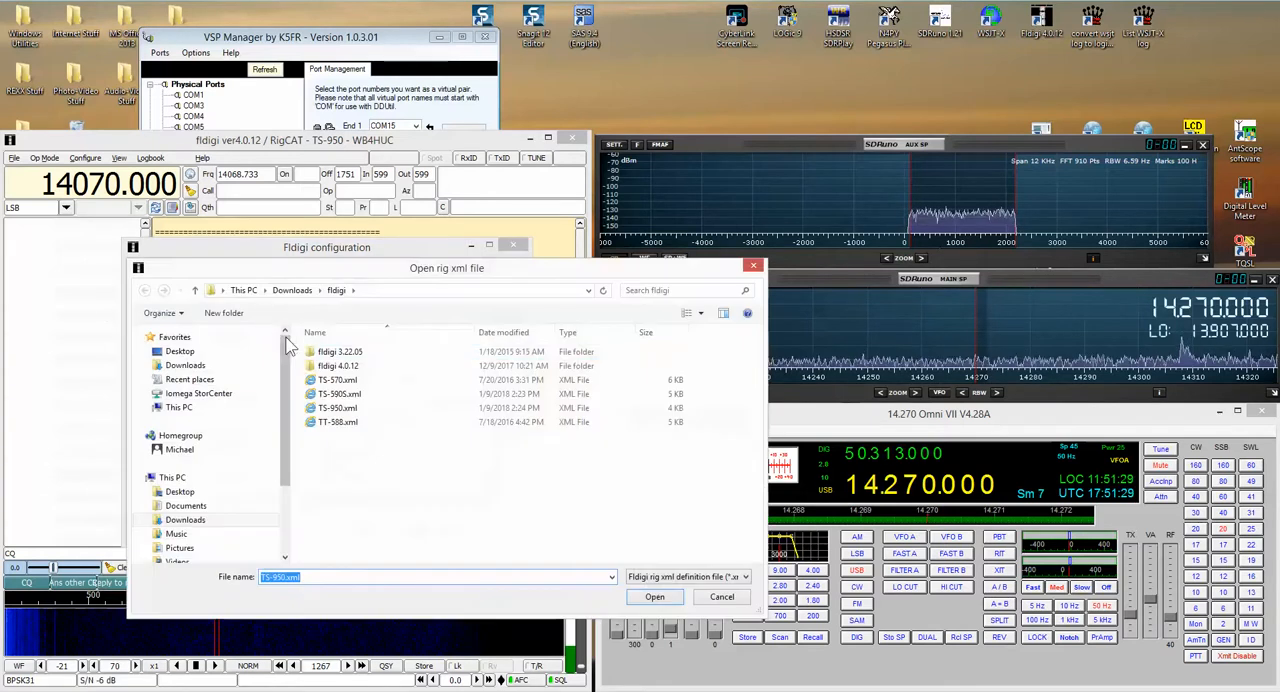
{"action": "left_click", "coordinate": [343, 395]}
{"action": "left_click", "coordinate": [654, 597]}
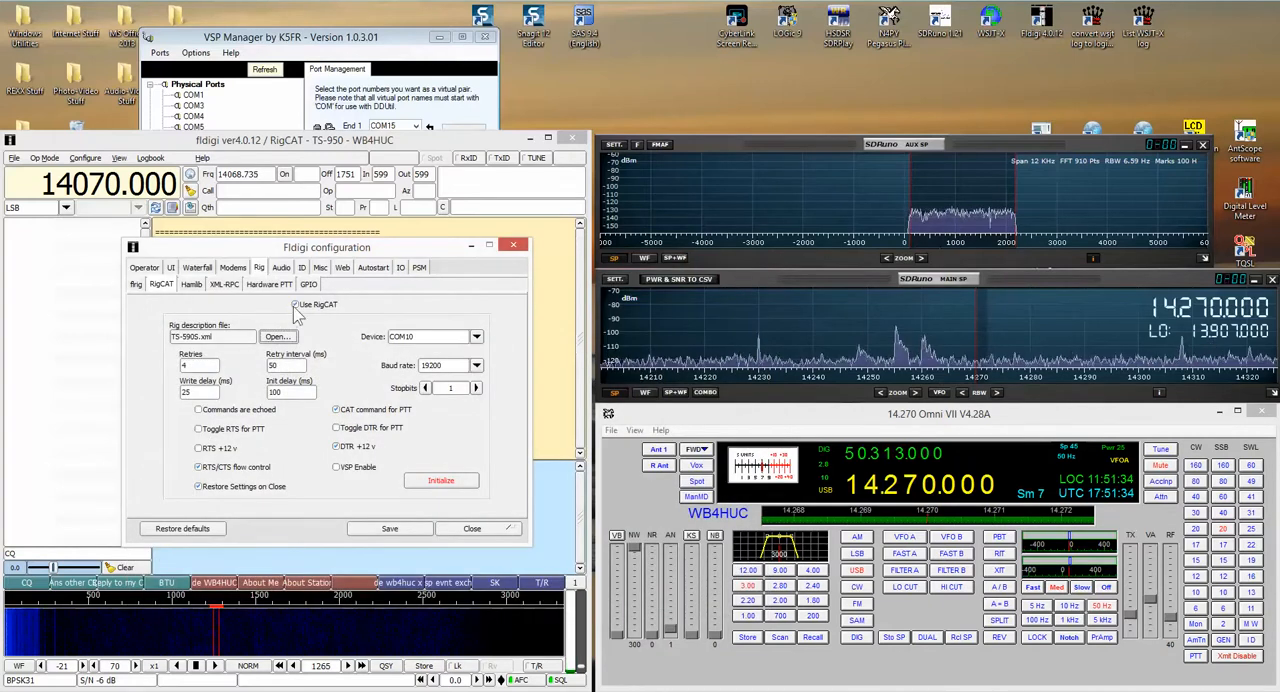
{"action": "left_click", "coordinate": [440, 484]}
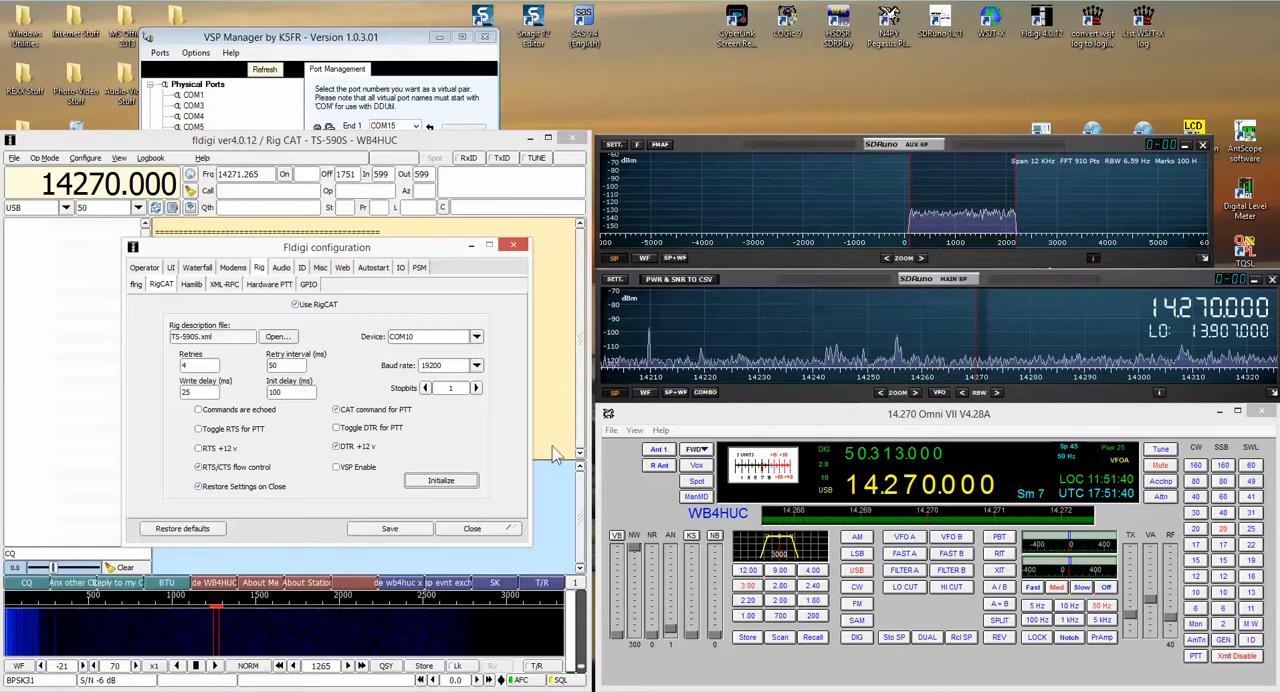
Step: Tune SDRuno's main spectrum to 14.241.000, and raise the Omni VII frequency to 14.244.750
{"action": "left_click", "coordinate": [818, 331]}
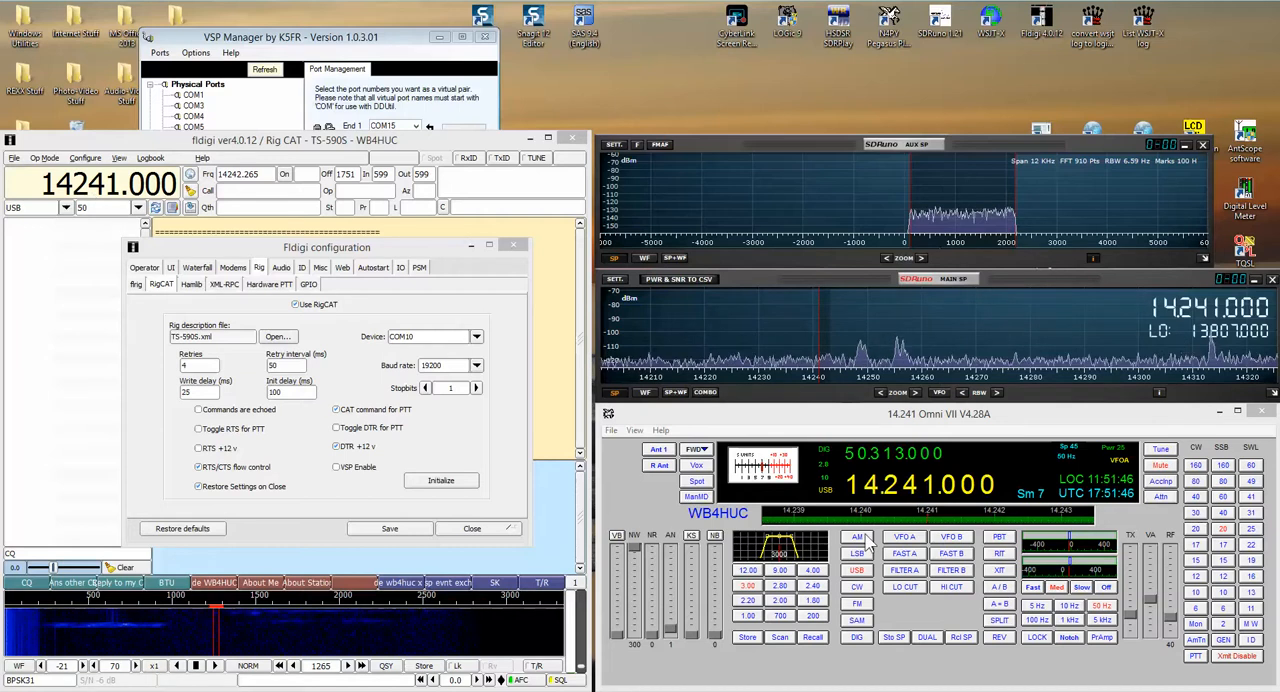
{"action": "scroll", "coordinate": [868, 541], "scroll_direction": "up", "scroll_amount": 20}
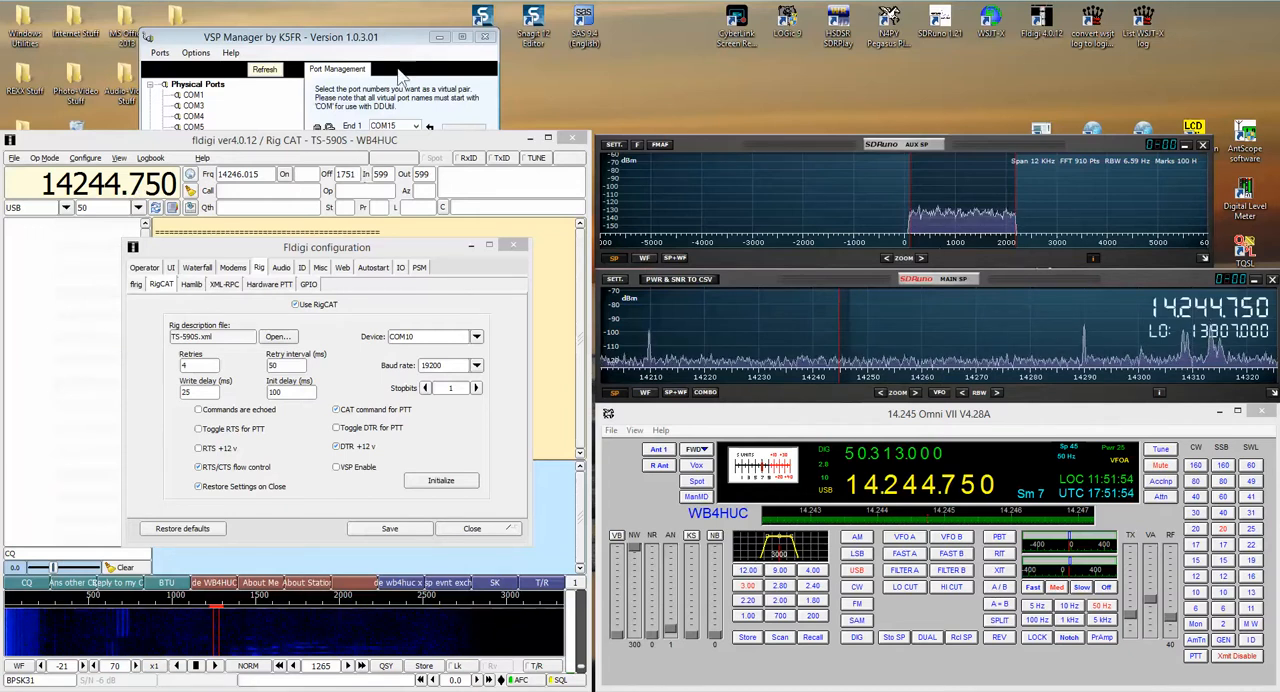
Step: Check the virtual port assignments in VSP Manager, and save and close the Fldigi configuration
{"action": "left_click", "coordinate": [418, 44]}
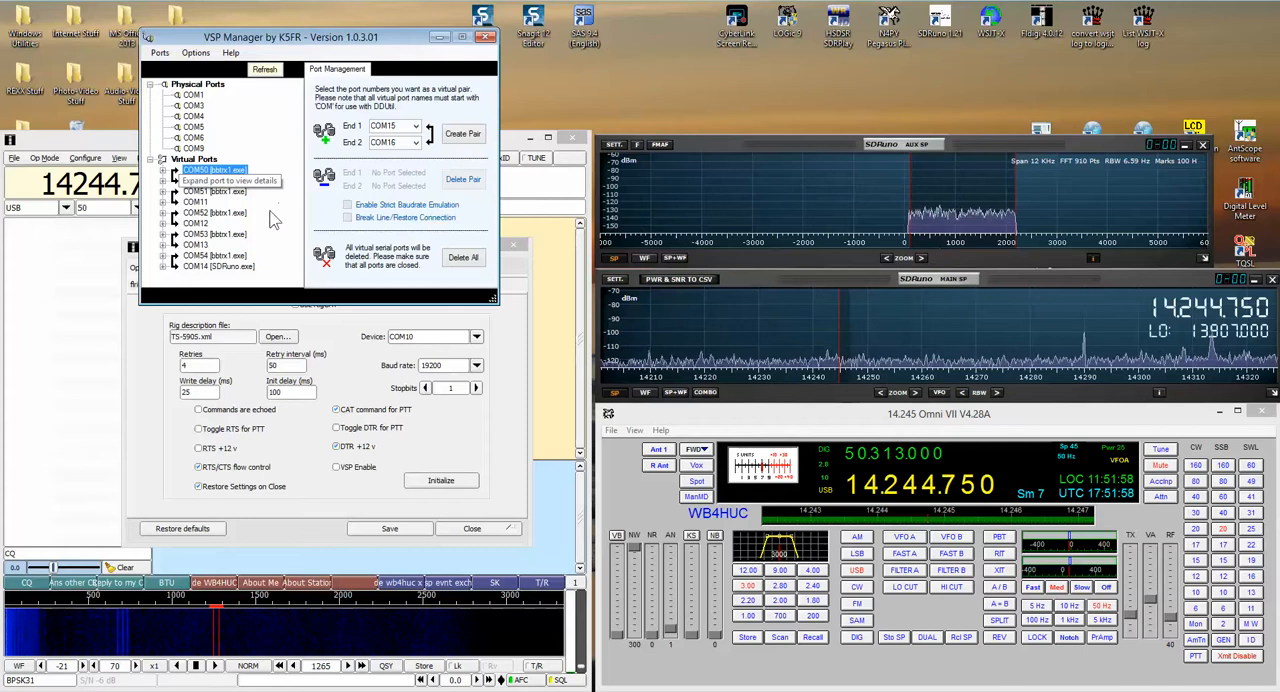
{"action": "left_click", "coordinate": [145, 427]}
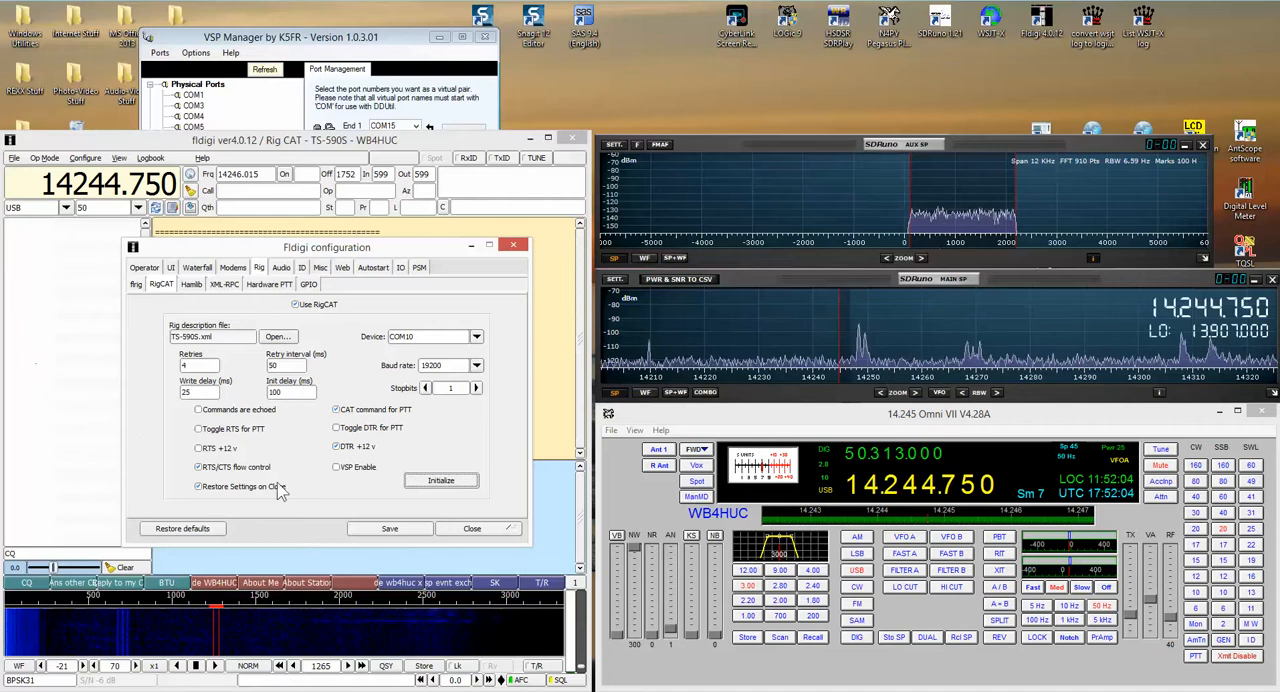
{"action": "left_click", "coordinate": [428, 530]}
{"action": "left_click", "coordinate": [462, 530]}
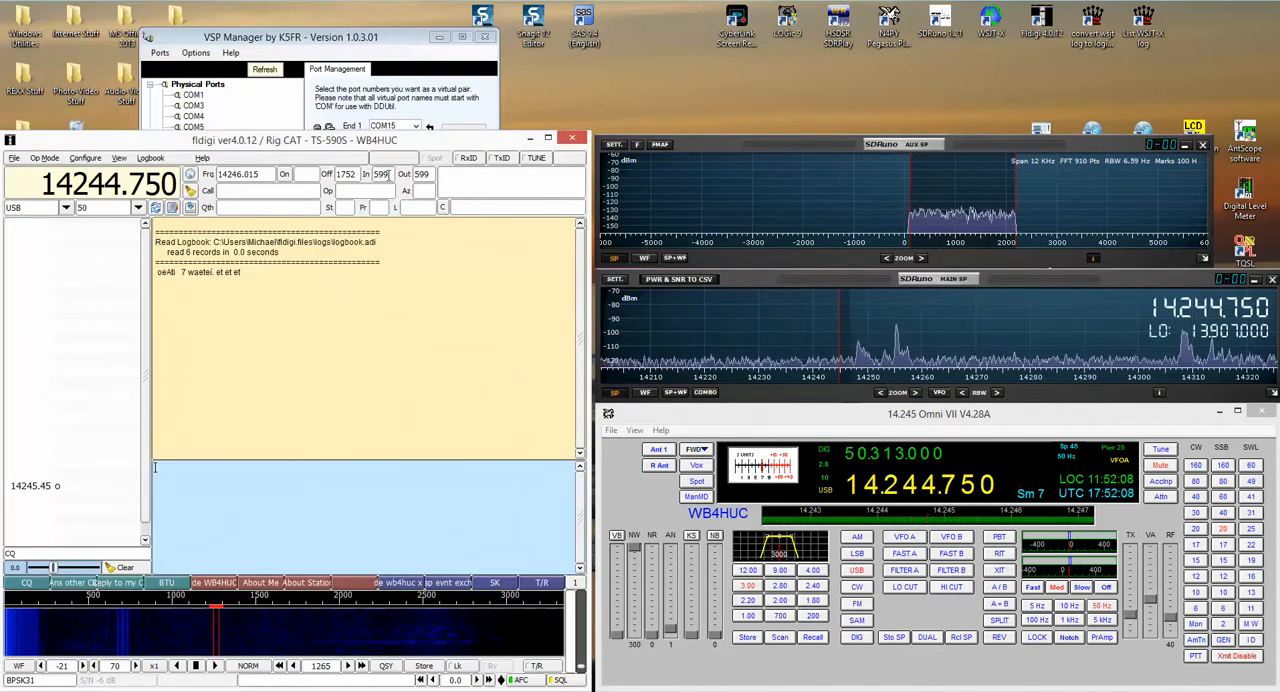
Step: Launch WSJT-X, close its Wide Graph window, and tune SDRuno's main spectrum to 14.258.000
{"action": "left_click", "coordinate": [995, 32]}
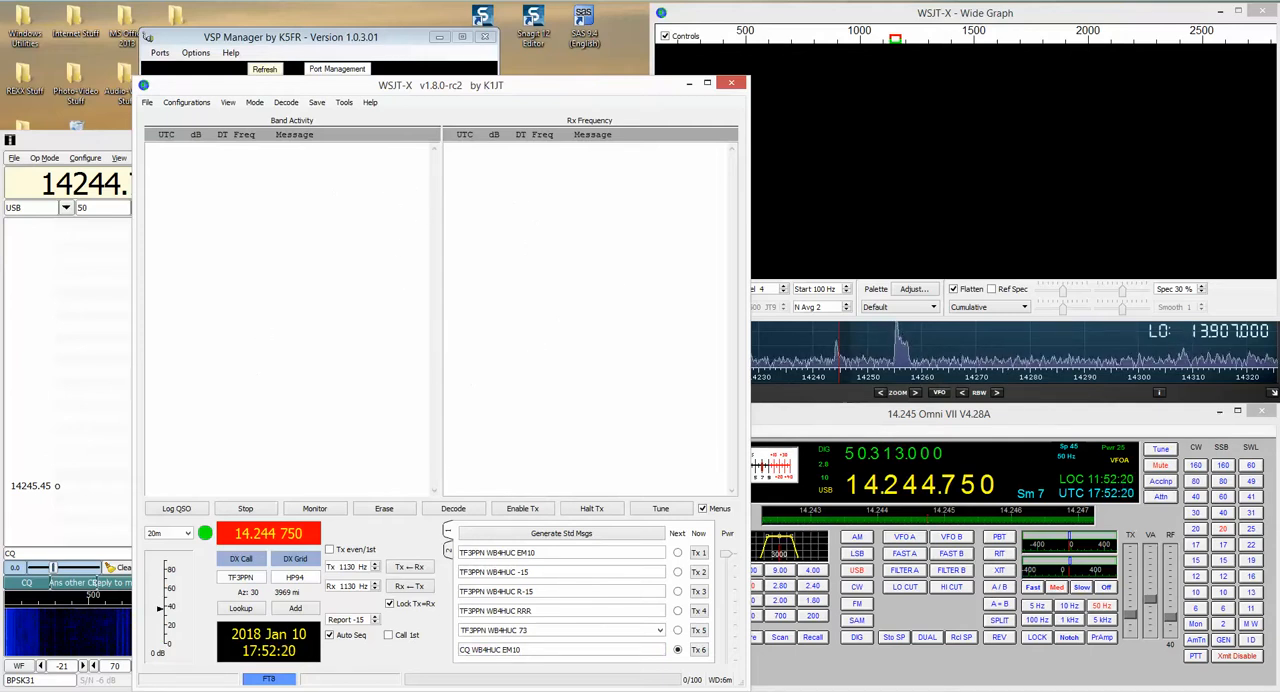
{"action": "left_click", "coordinate": [1267, 19]}
{"action": "left_click", "coordinate": [1265, 14]}
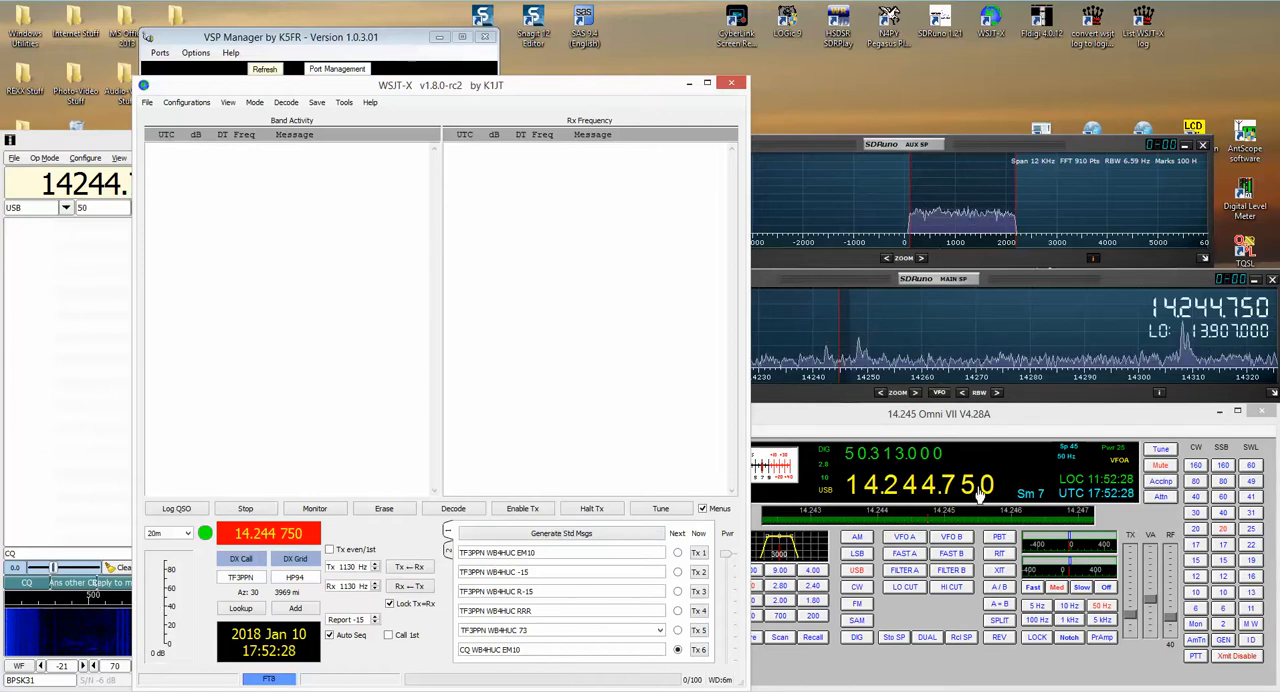
{"action": "left_click", "coordinate": [908, 340]}
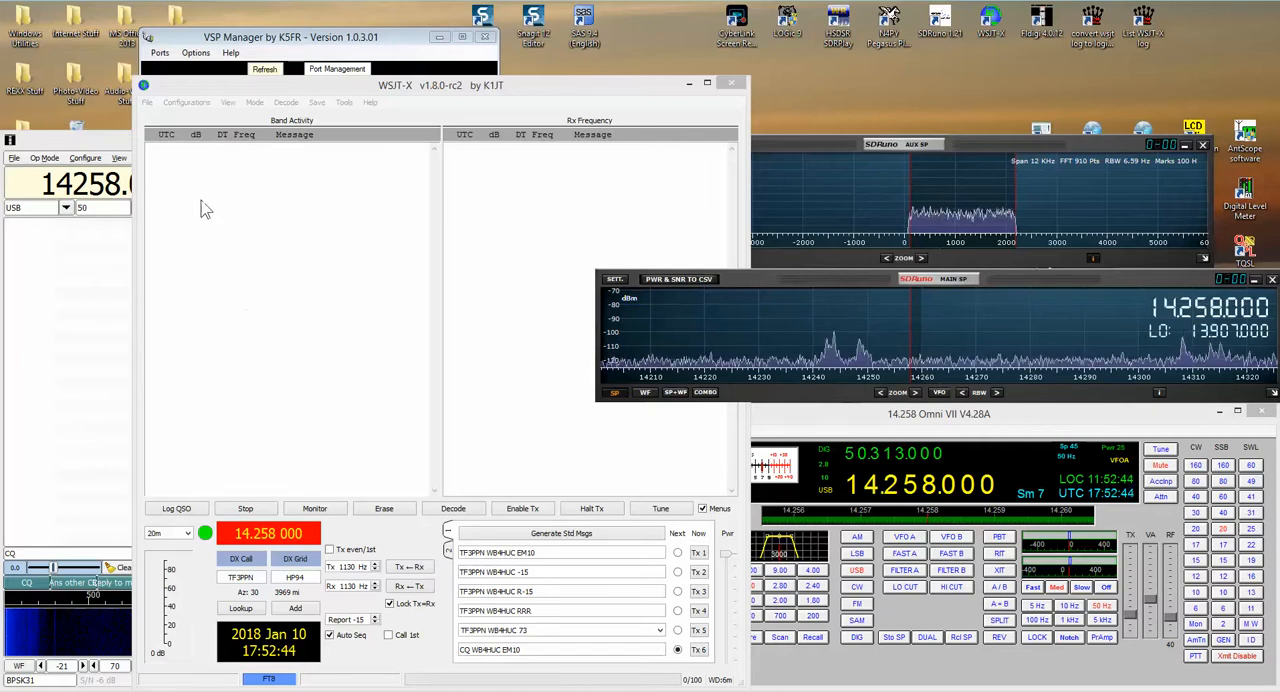
Step: Open the WSJT-X settings and show the radio configuration
{"action": "left_click", "coordinate": [148, 103]}
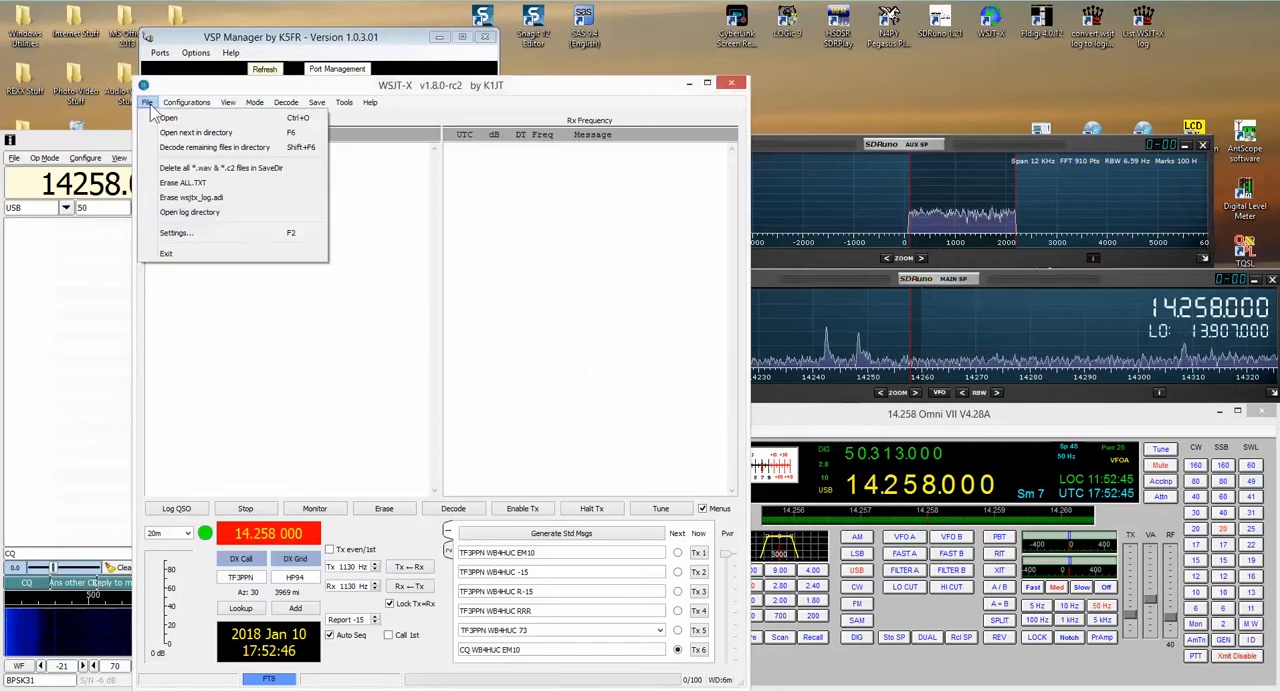
{"action": "left_click", "coordinate": [178, 238]}
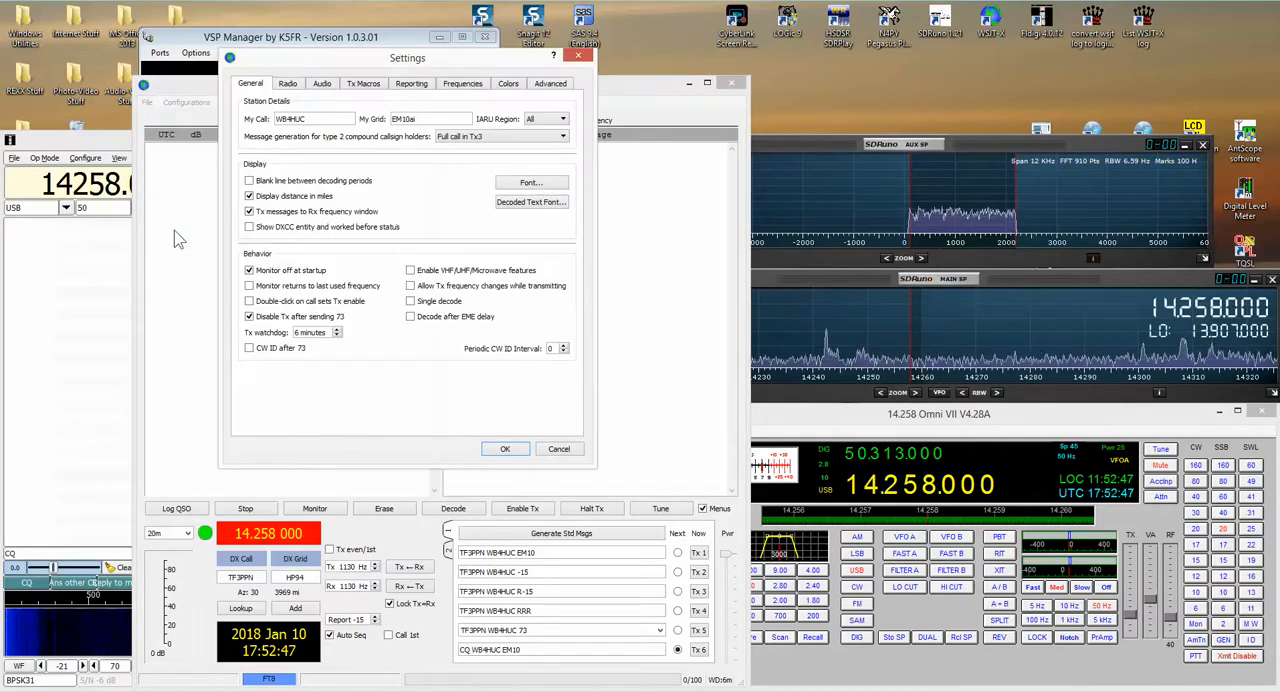
{"action": "left_click", "coordinate": [289, 84]}
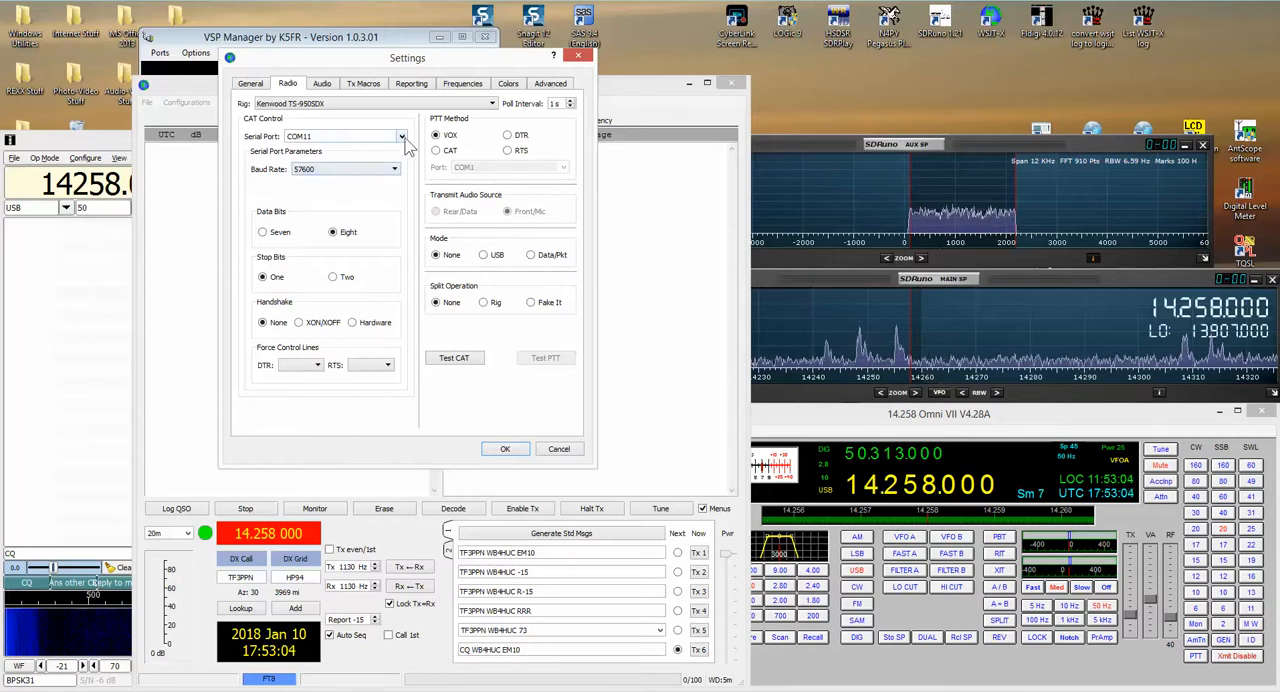
Step: Try the Kenwood TS-590SG as the WSJT-X rig, test the CAT connection, and dismiss the message
{"action": "left_click", "coordinate": [493, 108]}
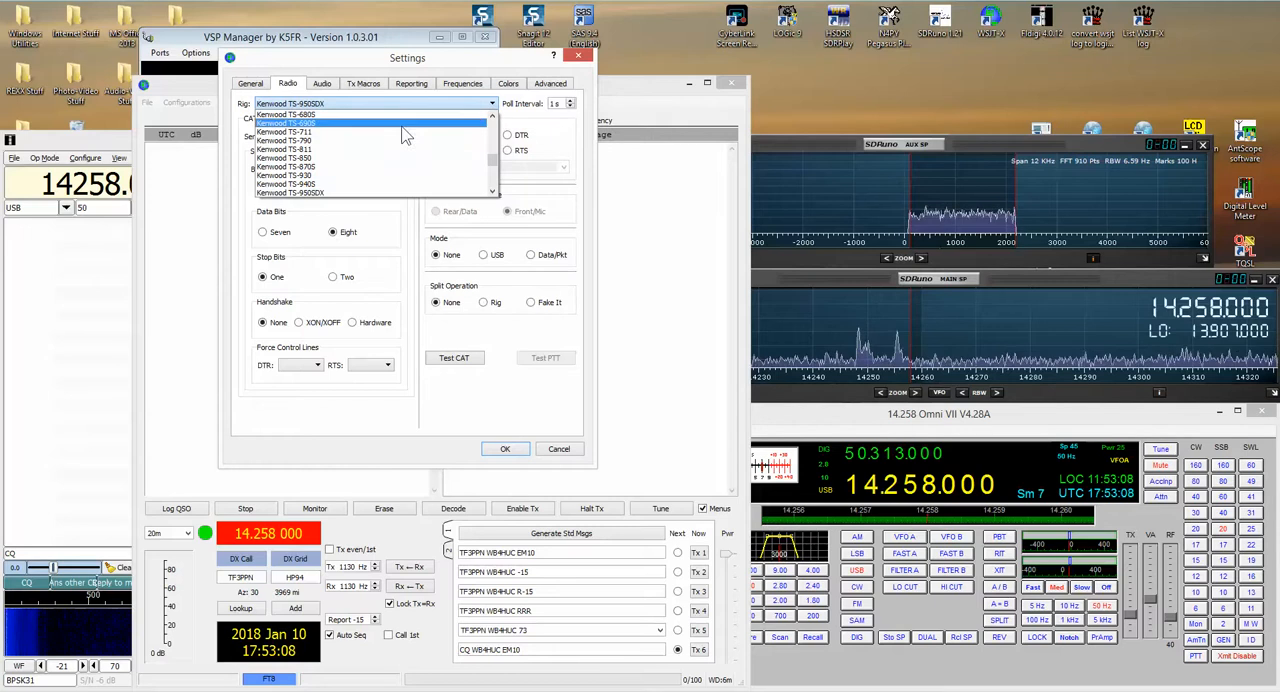
{"action": "left_click", "coordinate": [491, 118]}
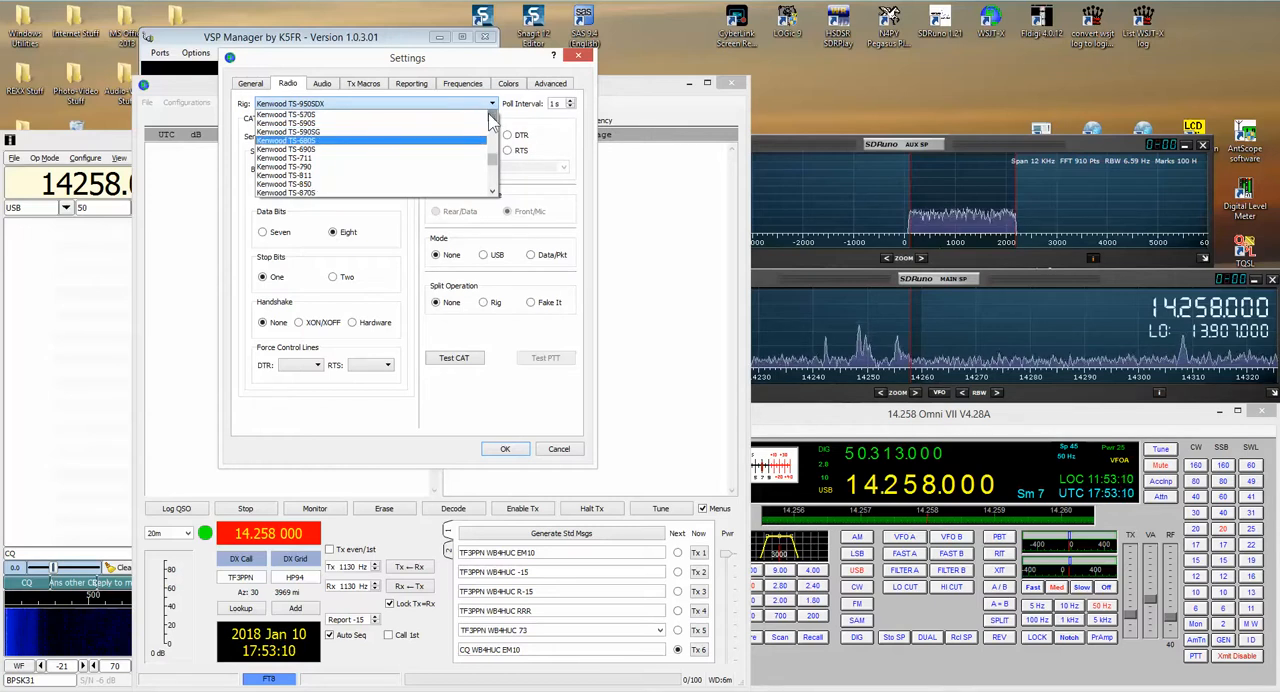
{"action": "left_click", "coordinate": [303, 131]}
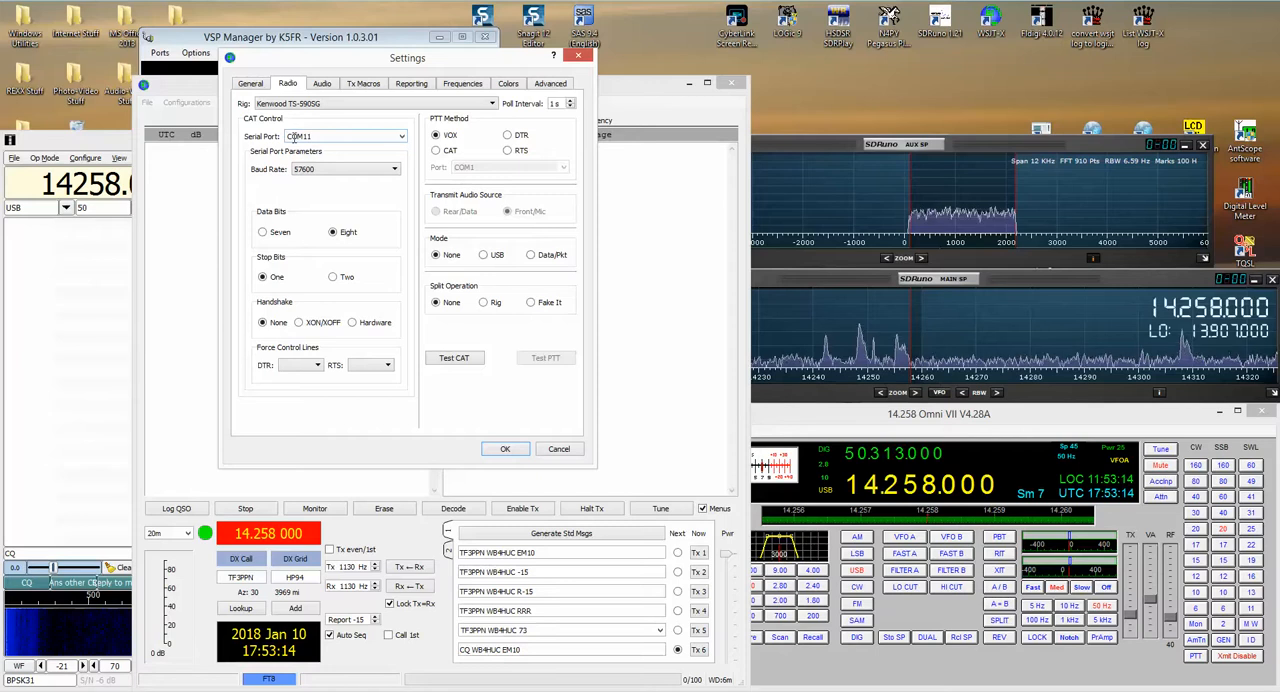
{"action": "left_click", "coordinate": [443, 361]}
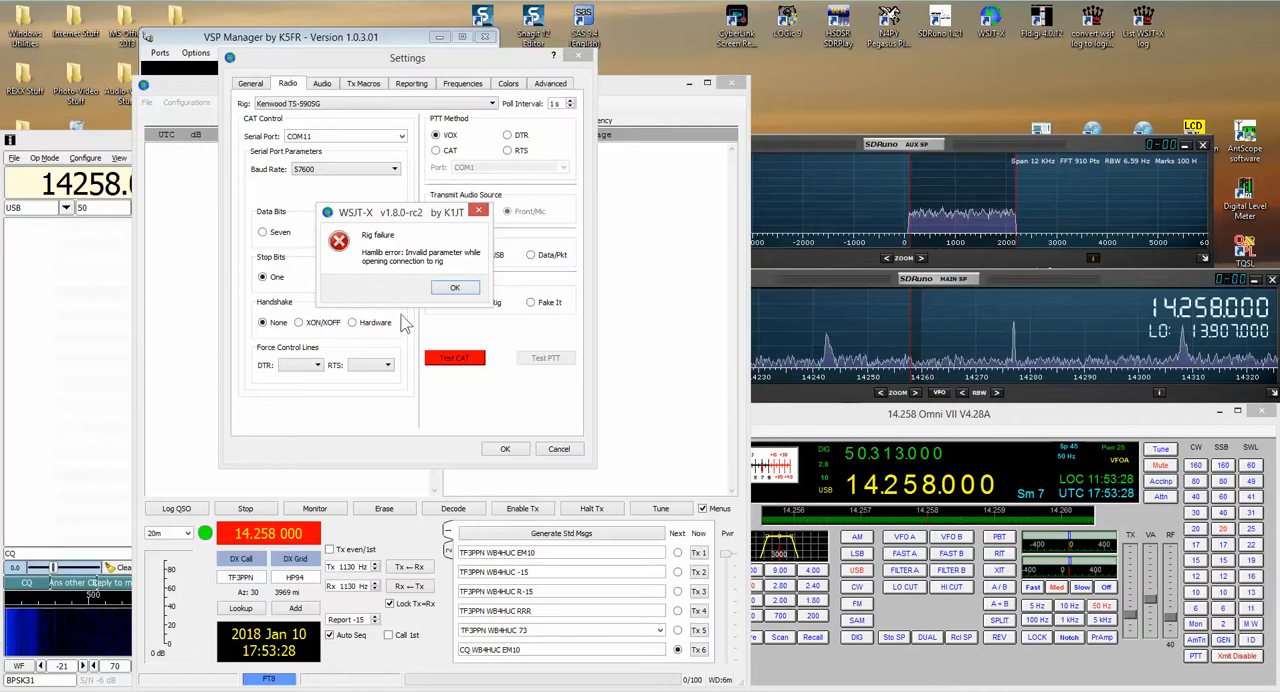
{"action": "left_click", "coordinate": [454, 288]}
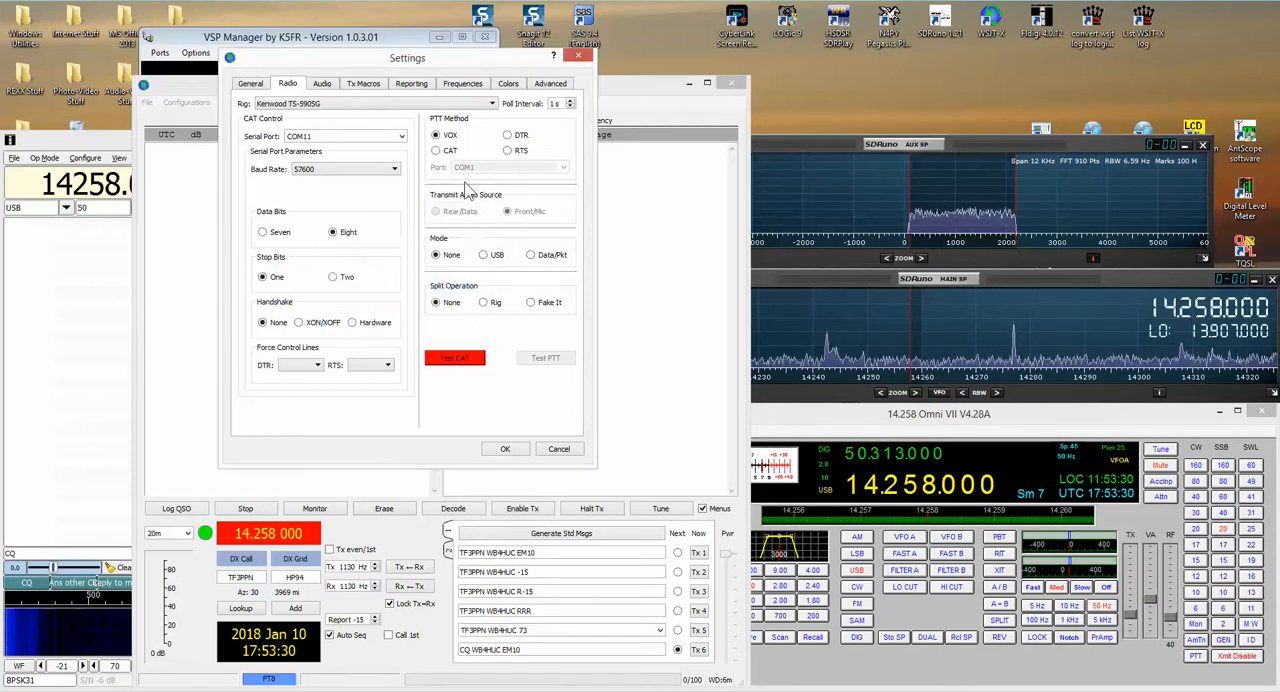
Step: Set the WSJT-X rig to Kenwood TS-950SDX and test the CAT connection
{"action": "left_click", "coordinate": [493, 104]}
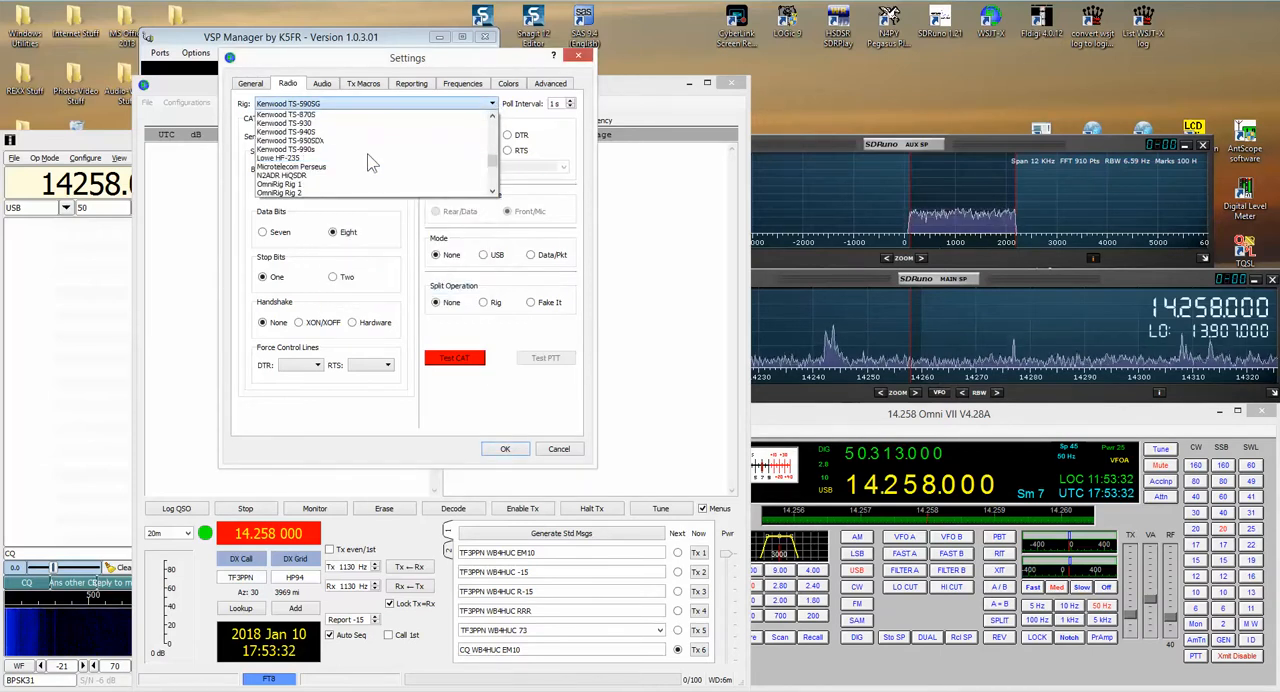
{"action": "left_click", "coordinate": [330, 140]}
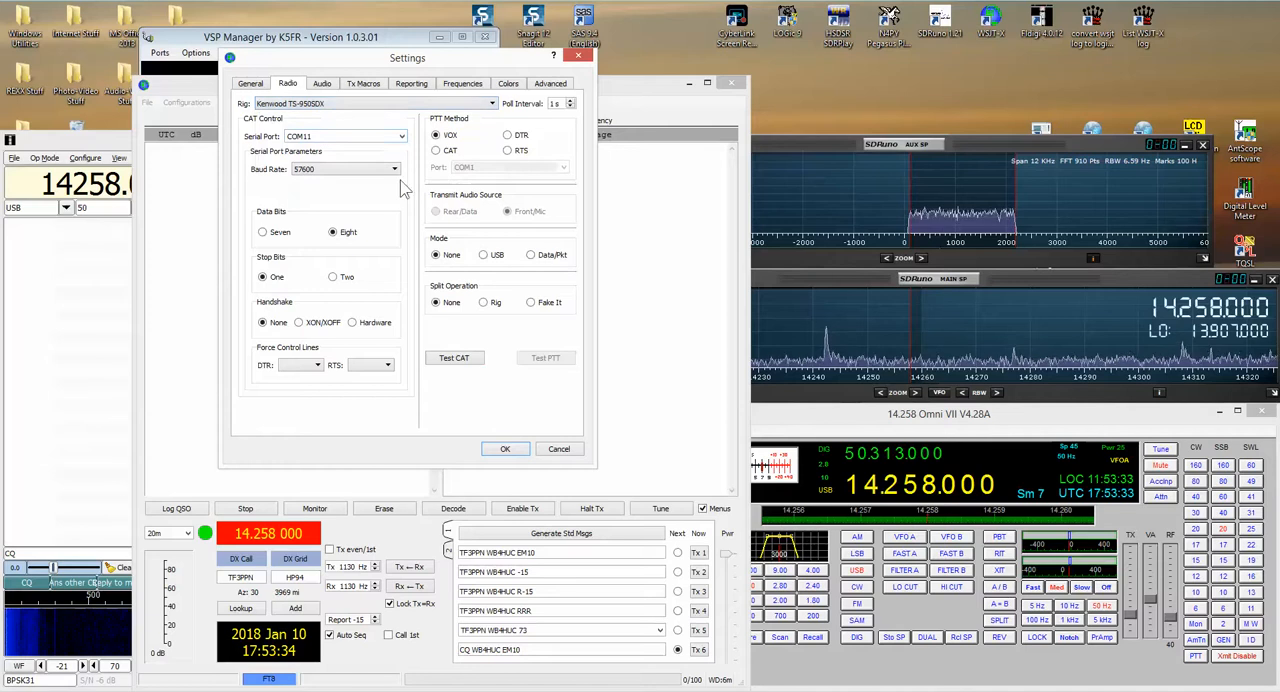
{"action": "left_click", "coordinate": [454, 360]}
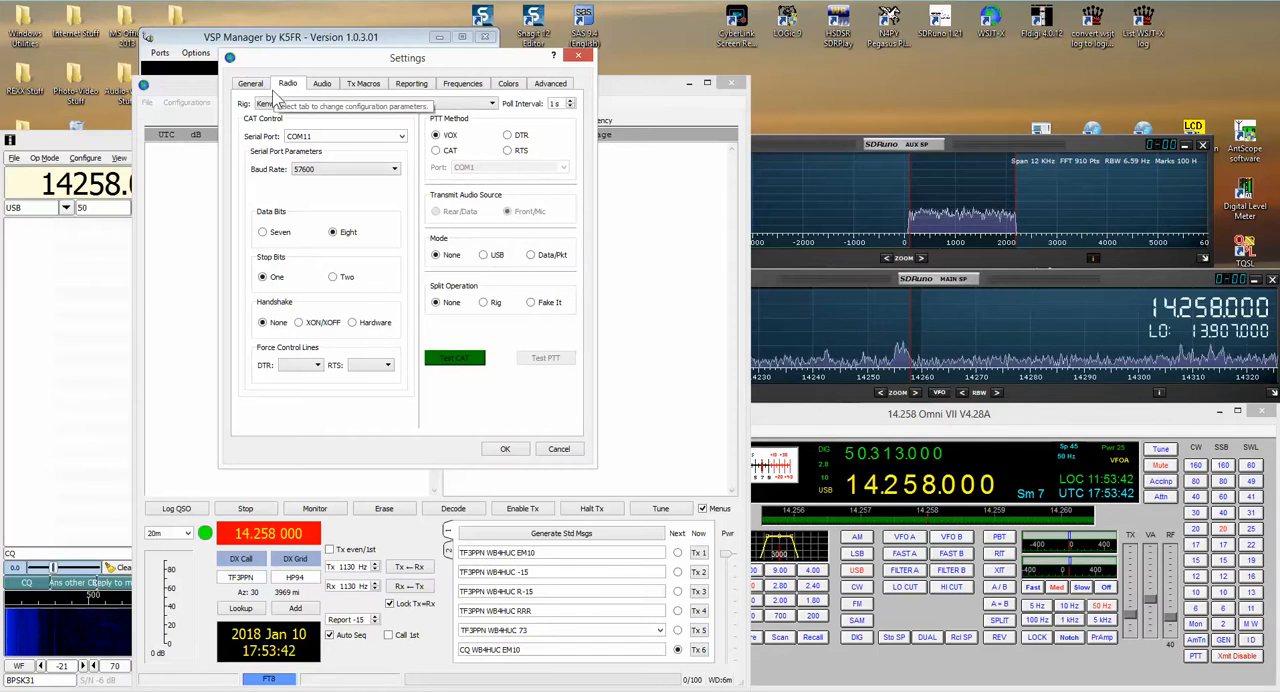
Step: Refresh the port list in VSP Manager to check the port used by WSJT-X, and return to its settings
{"action": "left_click", "coordinate": [390, 42]}
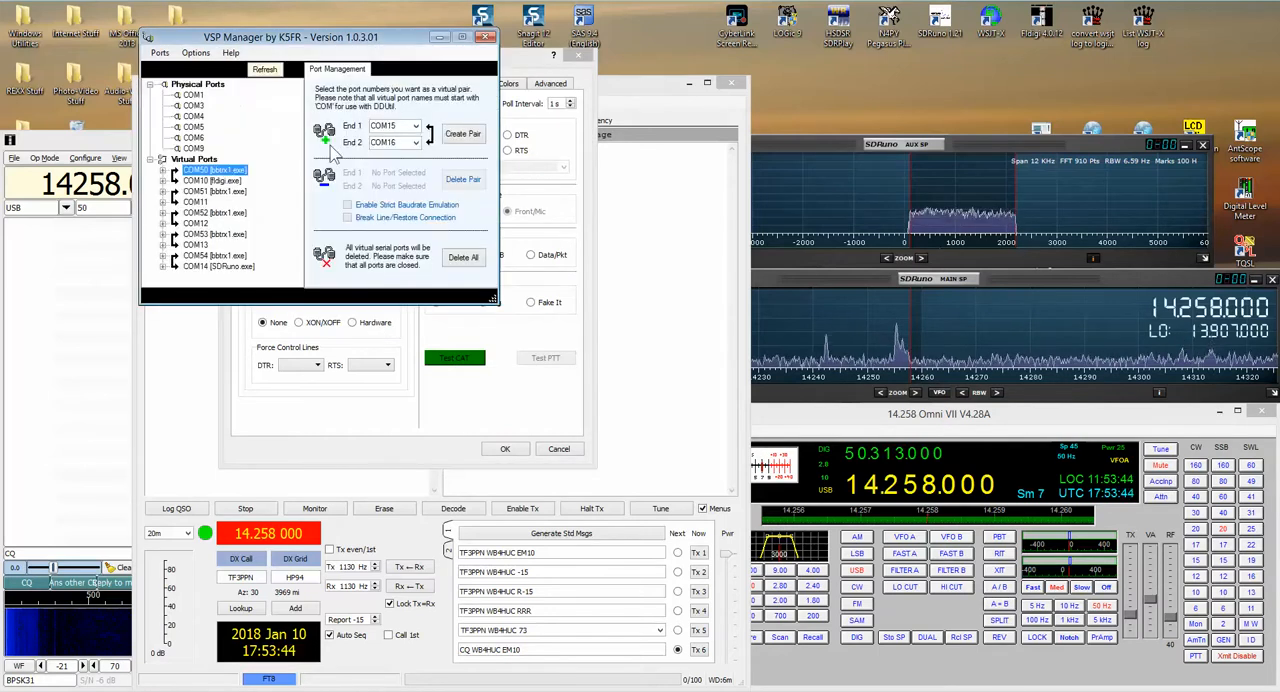
{"action": "left_click", "coordinate": [266, 72]}
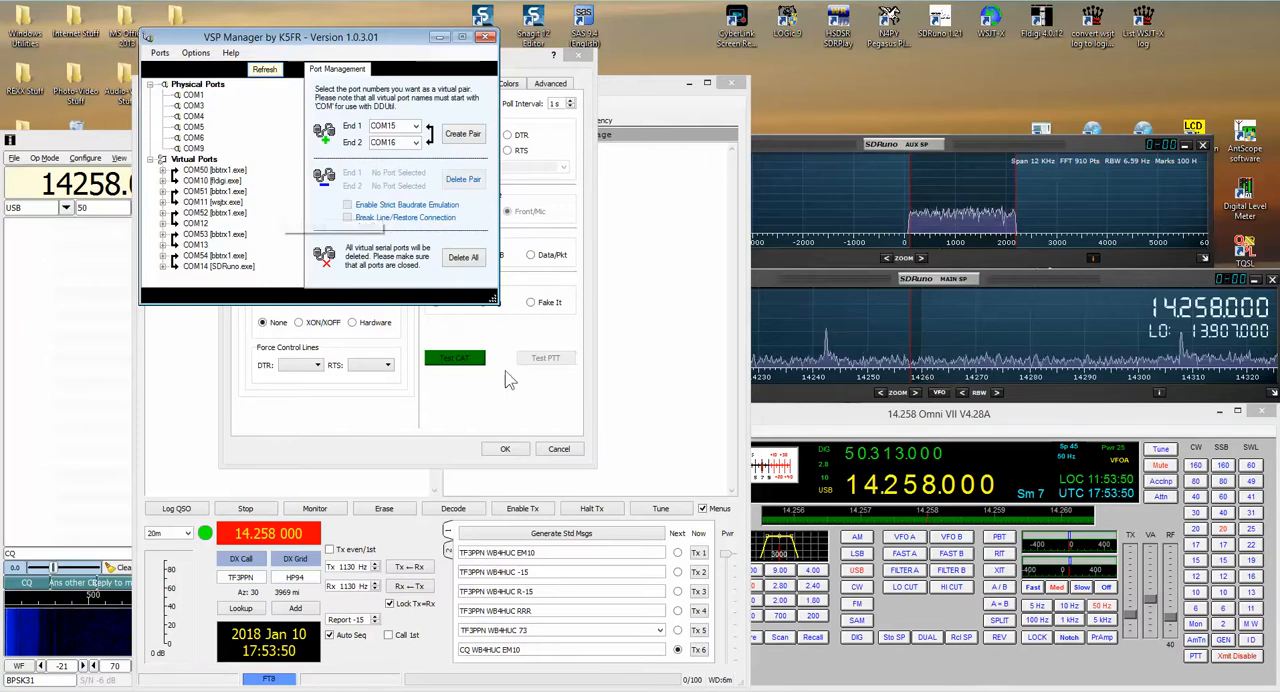
{"action": "left_click", "coordinate": [480, 408]}
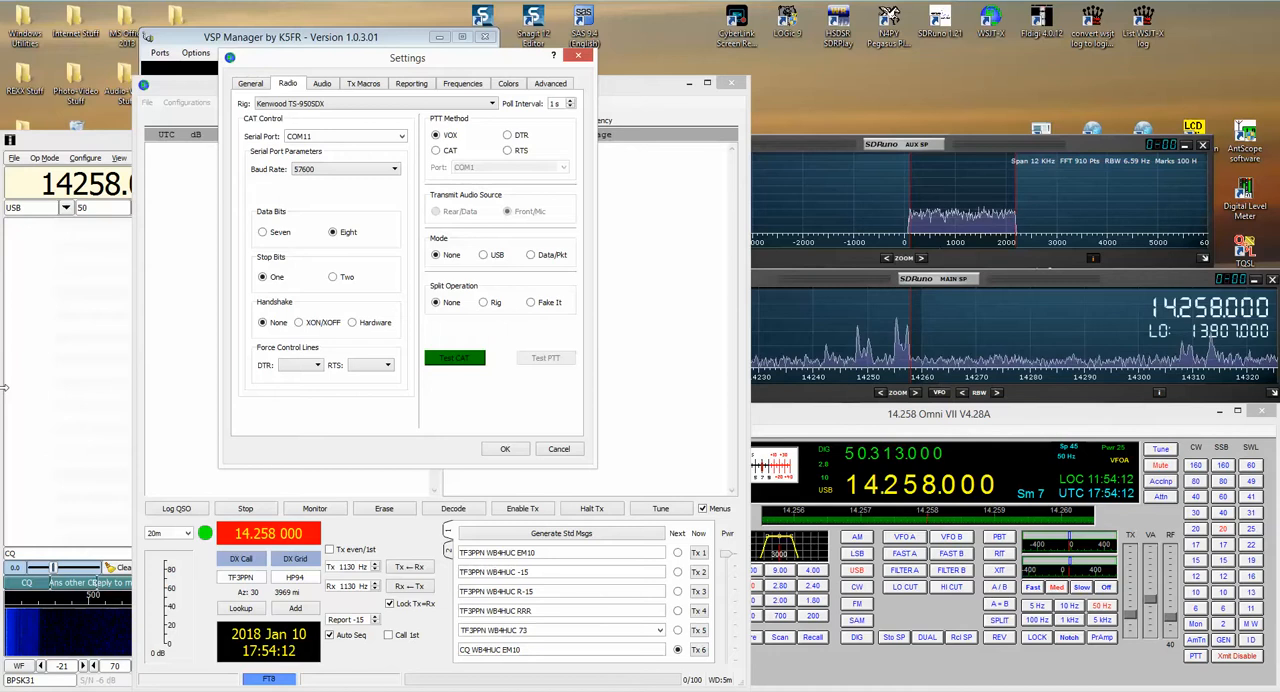
Step: Close the WSJT-X settings and bring the Fldigi window to the front
{"action": "left_click", "coordinate": [579, 57]}
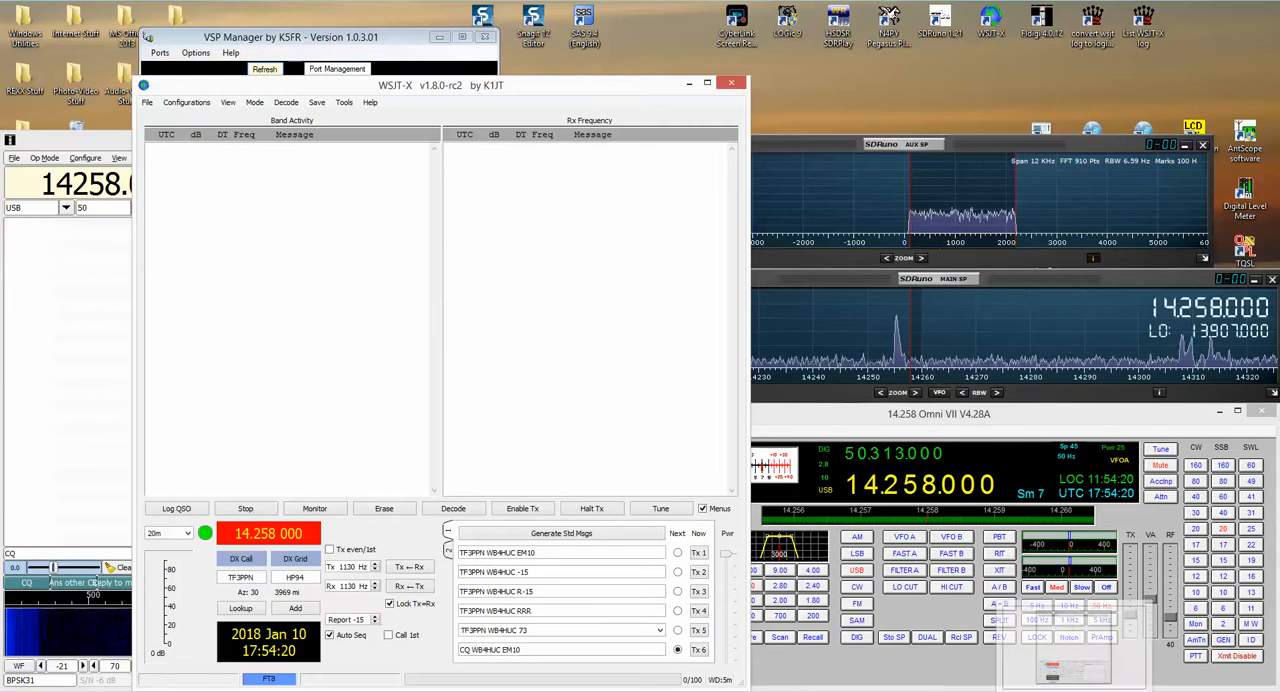
{"action": "left_click", "coordinate": [1074, 690]}
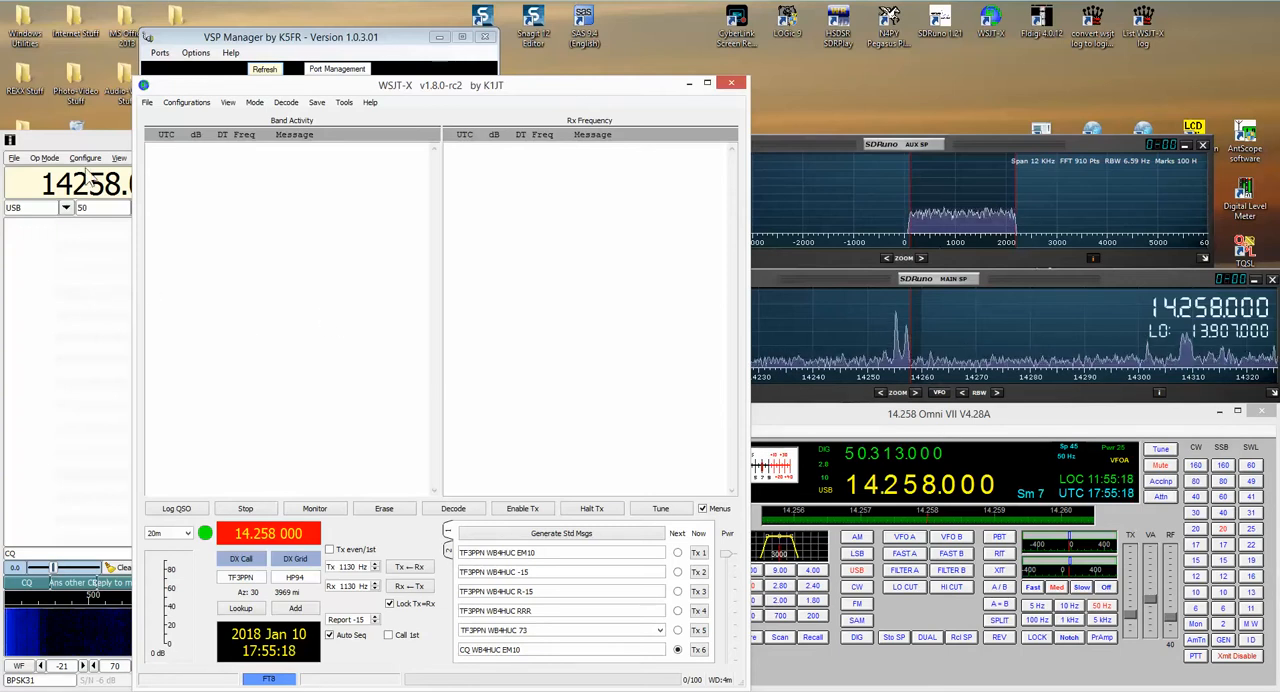
{"action": "left_click", "coordinate": [88, 142]}
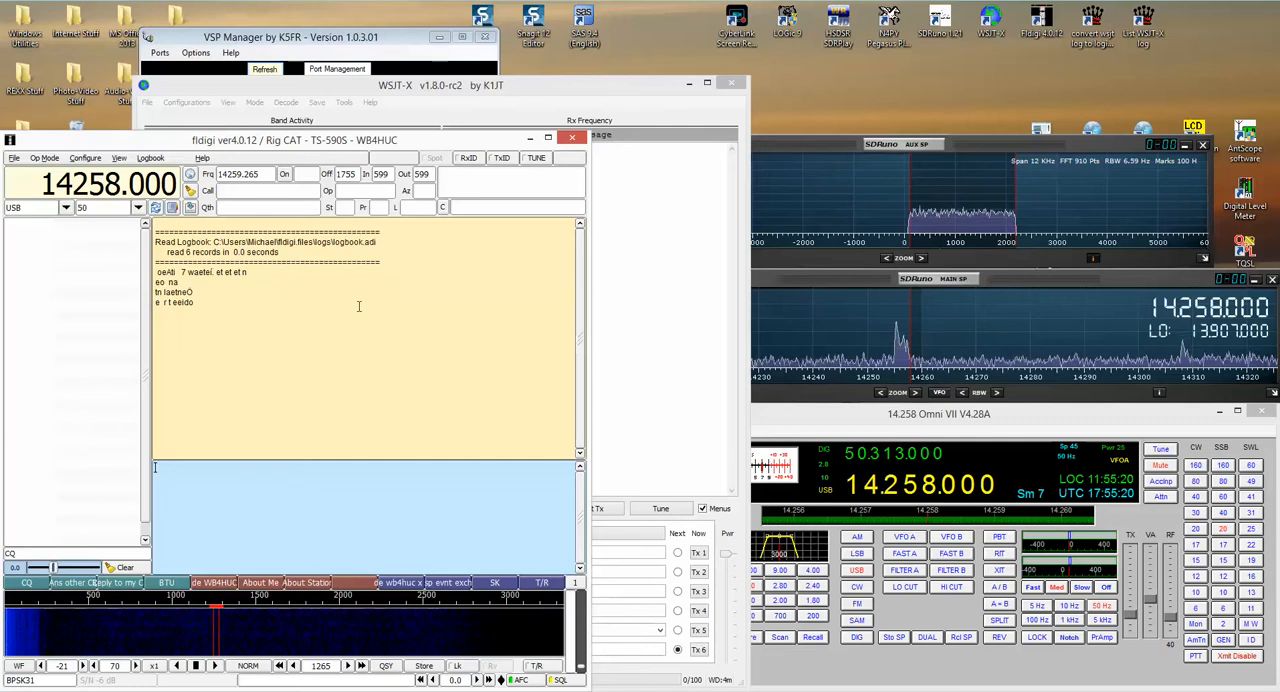